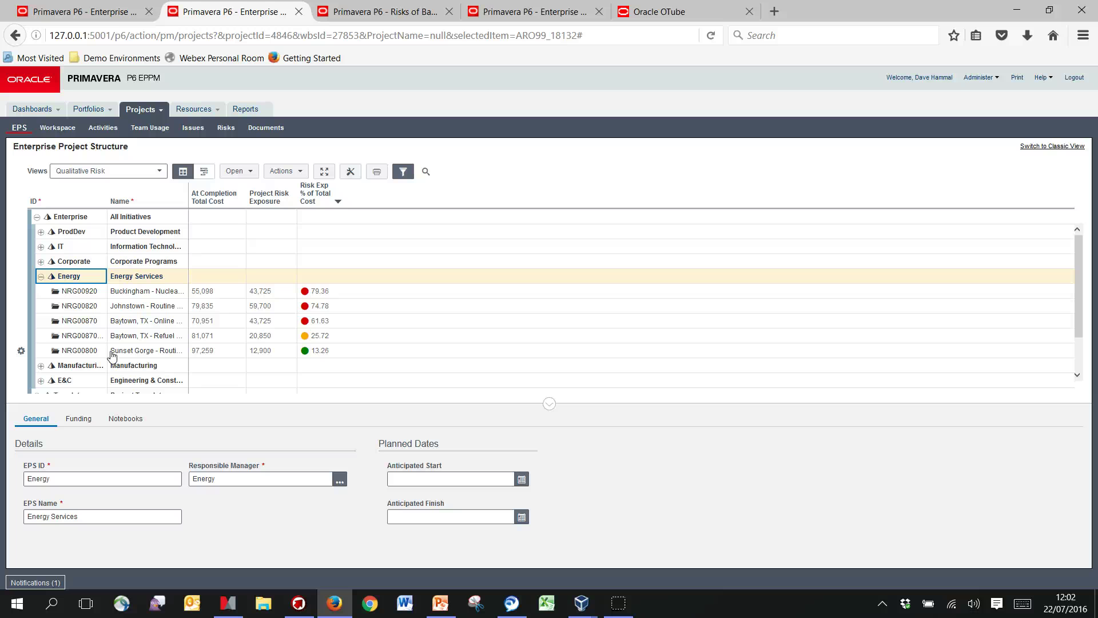
Review the Energy projects' qualitative risk exposure and the Johnstown project's turbine alignment and leak repair risks in the risk register.
{"action": "left_click_drag", "start_coordinate": [111, 356], "coordinate": [222, 354]}
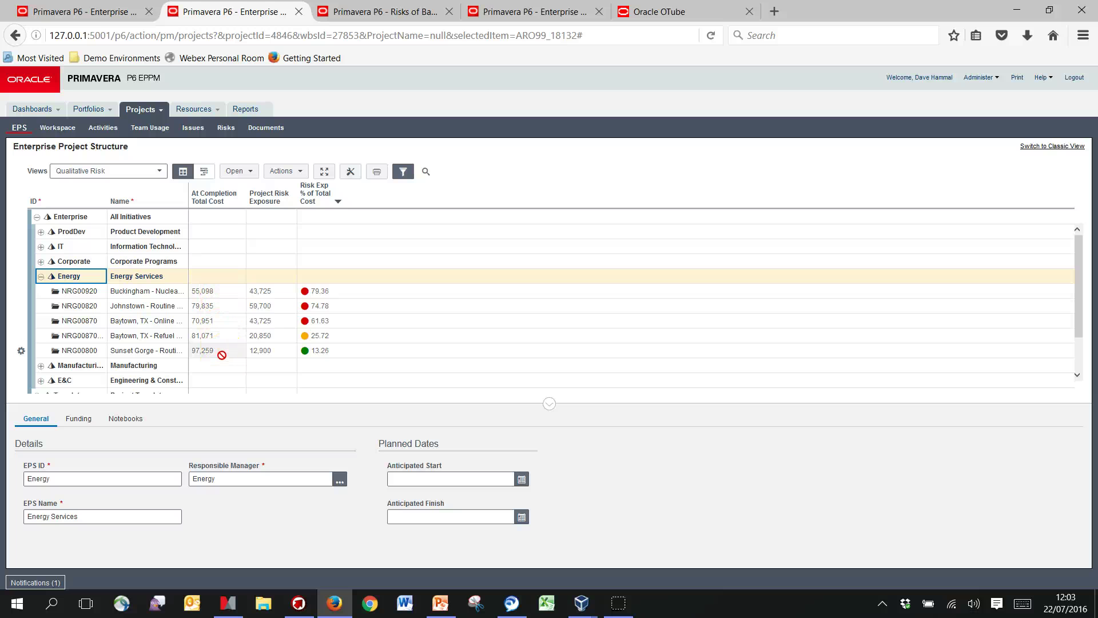
{"action": "mouse_move", "coordinate": [261, 331]}
{"action": "left_mouse_down"}
{"action": "mouse_move", "coordinate": [268, 294]}
{"action": "mouse_move", "coordinate": [271, 349]}
{"action": "left_mouse_up"}
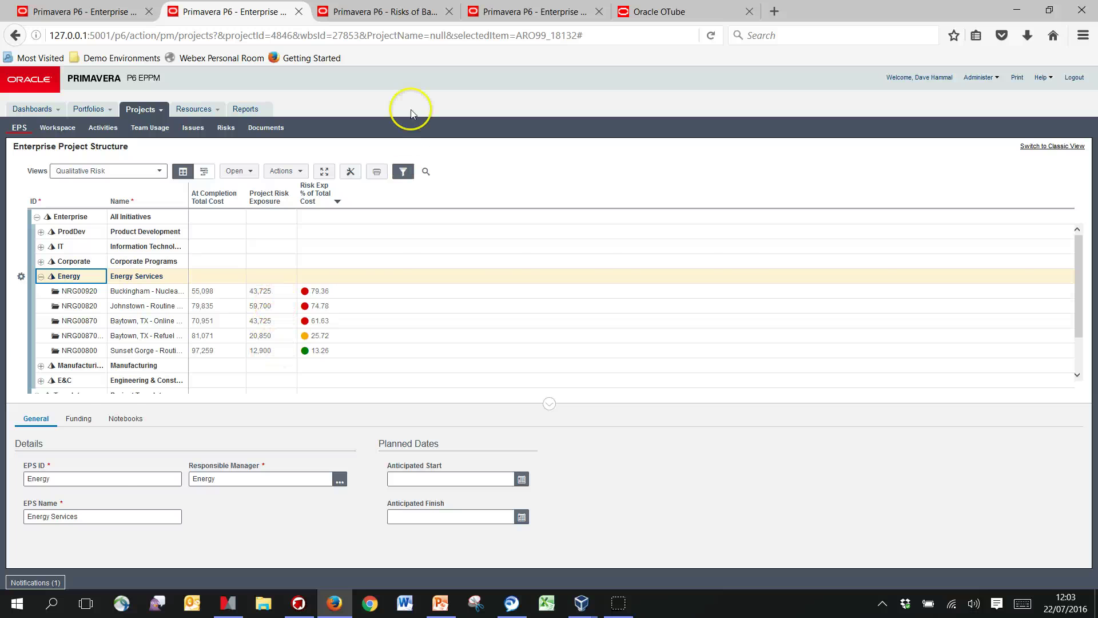
{"action": "left_click", "coordinate": [397, 13]}
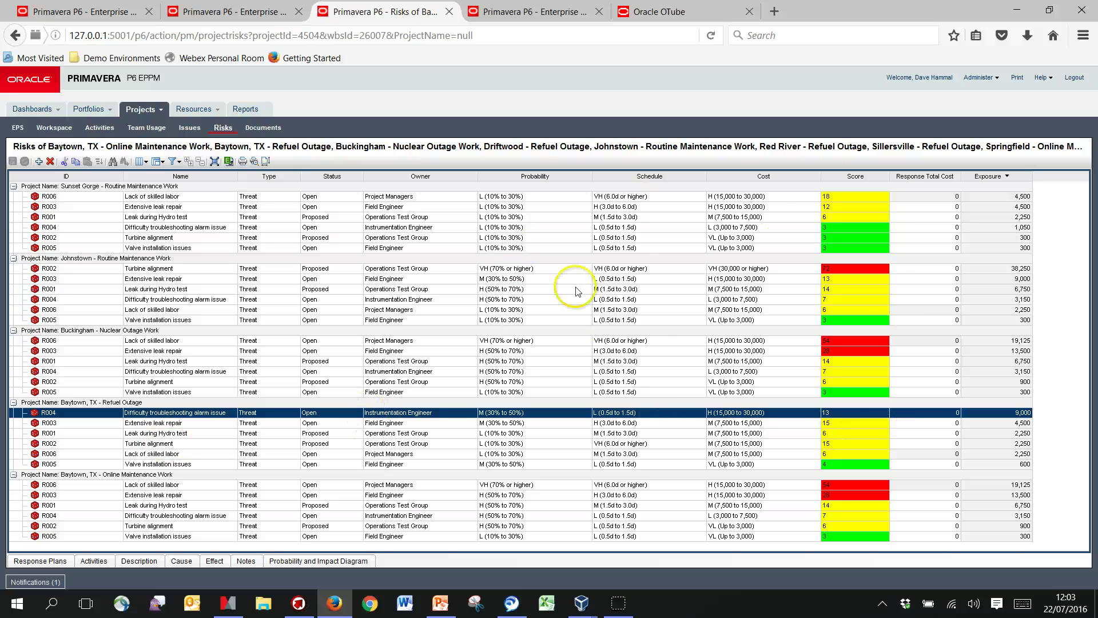
{"action": "left_click", "coordinate": [797, 270]}
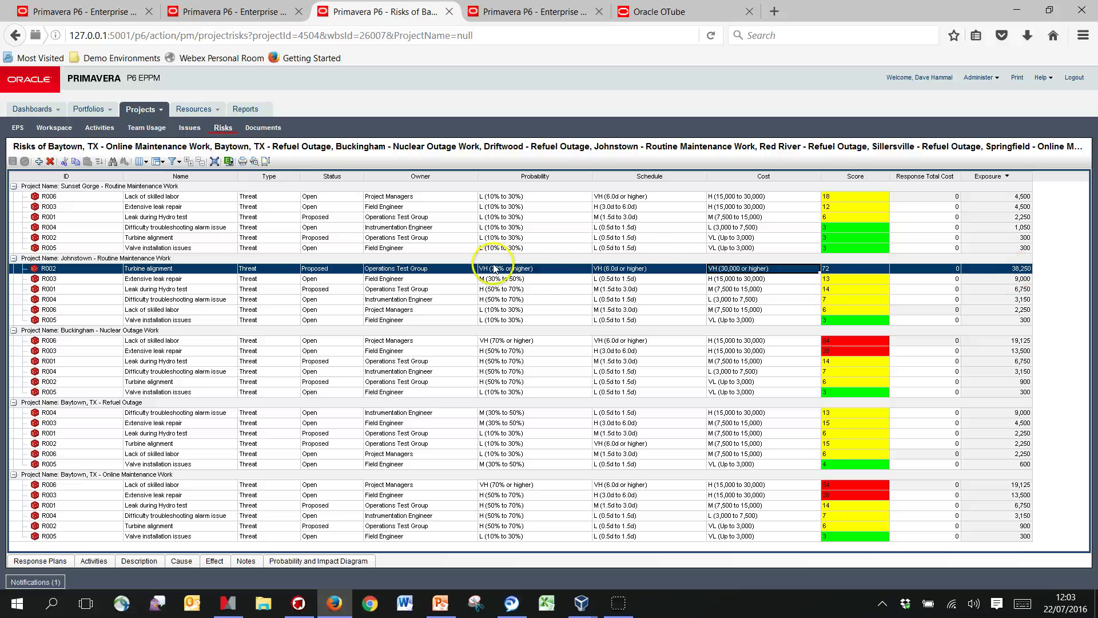
{"action": "left_click", "coordinate": [534, 281]}
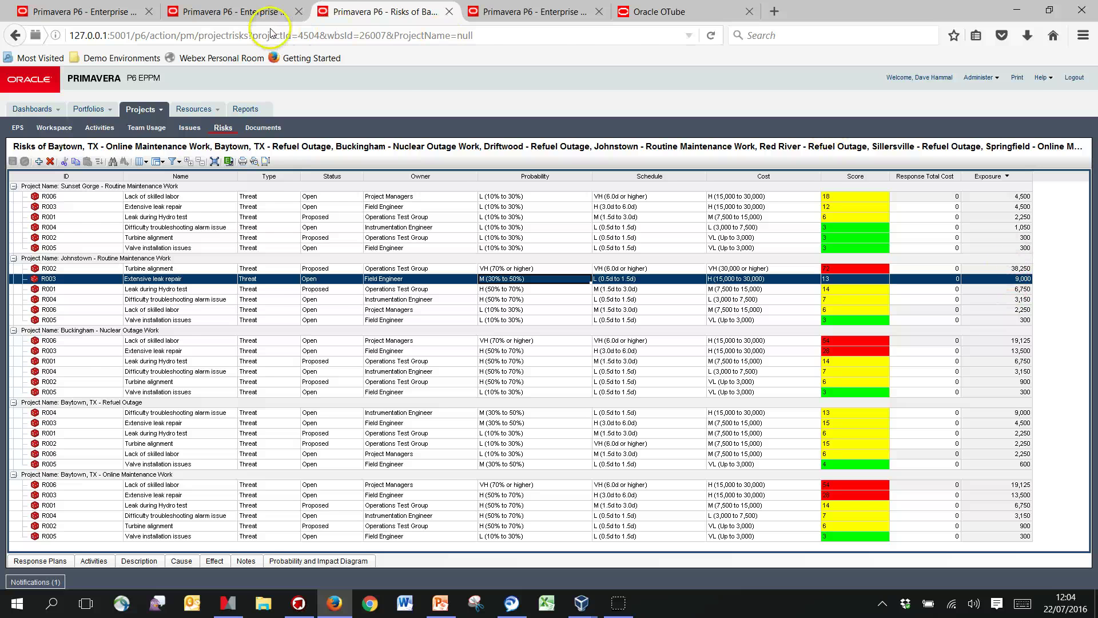
Show the Enterprise Project Structure in the Quantitative Risk view and expand Enterprise down to the Energy Services projects.
{"action": "left_click", "coordinate": [286, 12]}
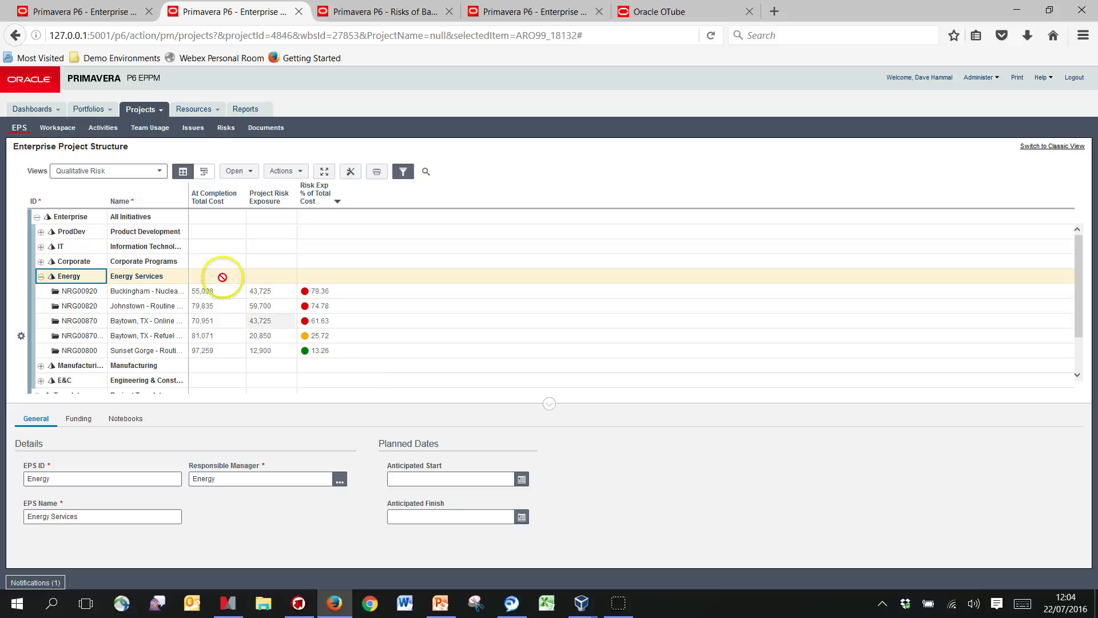
{"action": "left_click", "coordinate": [159, 172]}
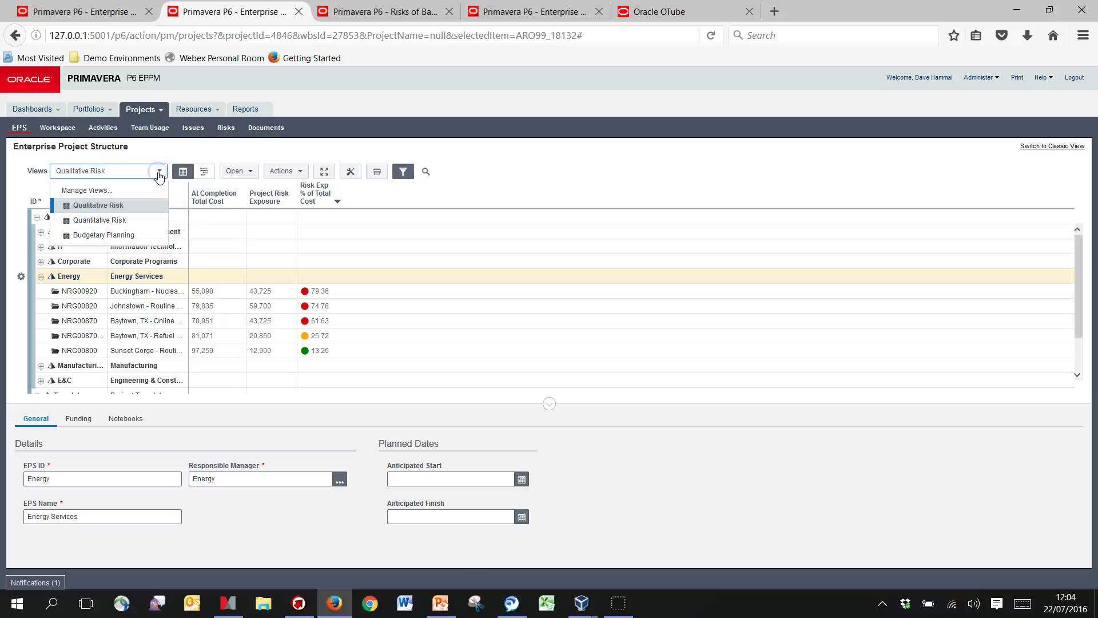
{"action": "left_click", "coordinate": [108, 220]}
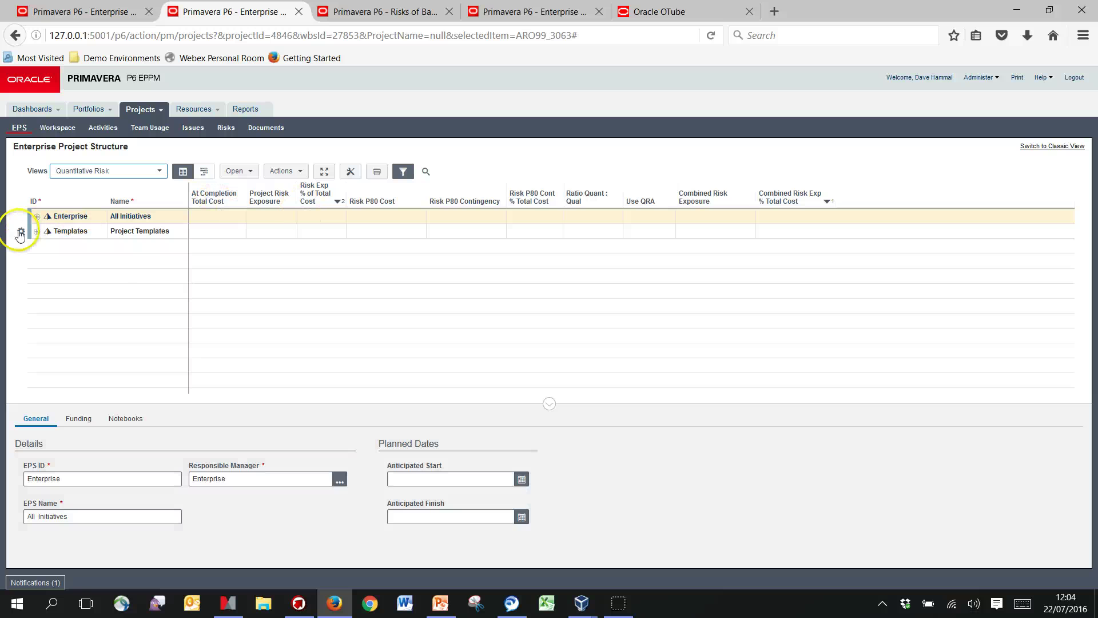
{"action": "left_click", "coordinate": [37, 216]}
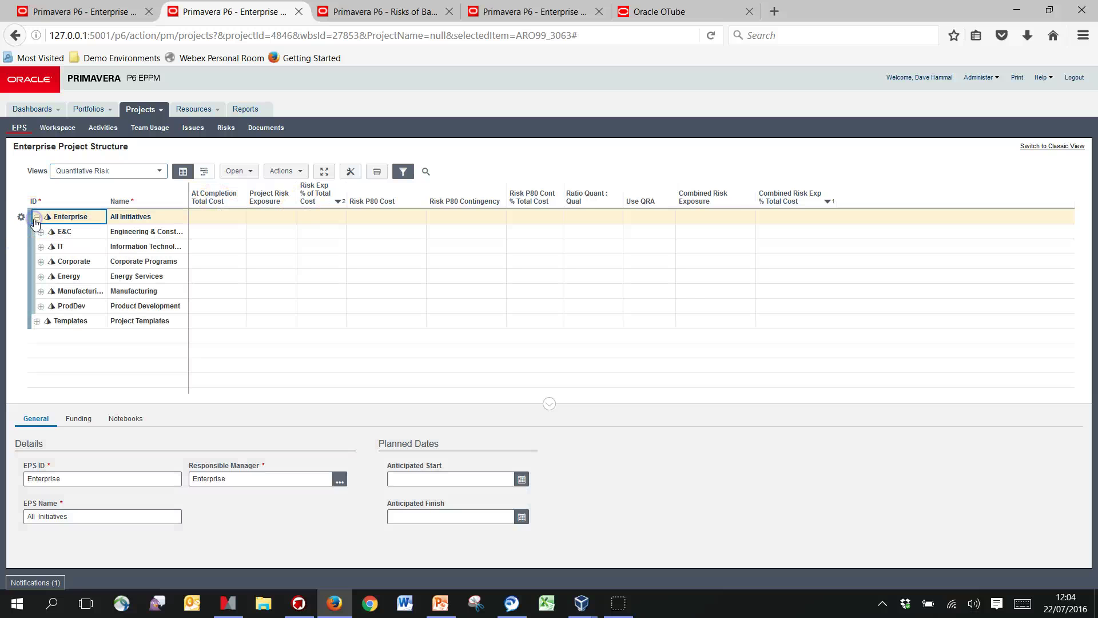
{"action": "left_click", "coordinate": [40, 275]}
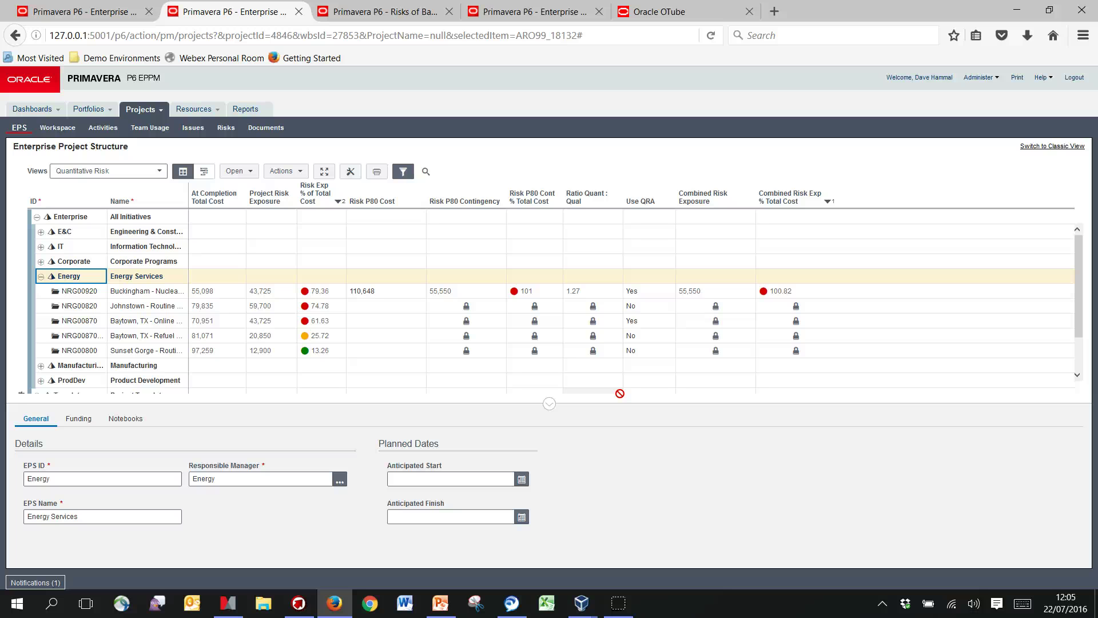
Examine the Buckingham project's P80 cost, contingency and quantitative-to-qualitative ratio.
{"action": "left_click", "coordinate": [399, 292]}
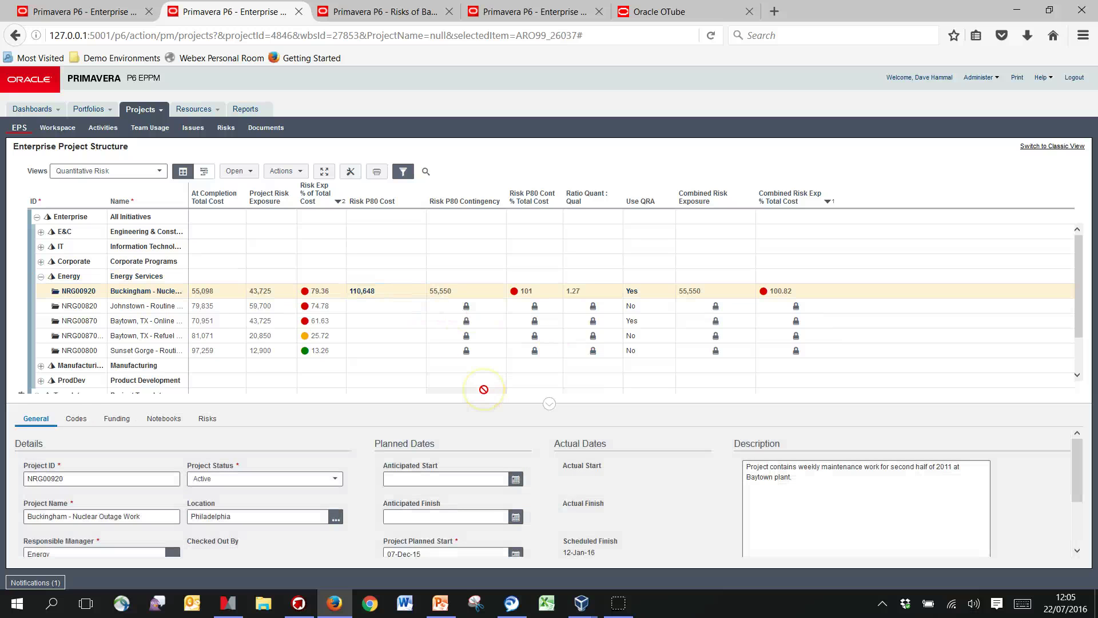
{"action": "left_click_drag", "start_coordinate": [552, 405], "coordinate": [552, 405]}
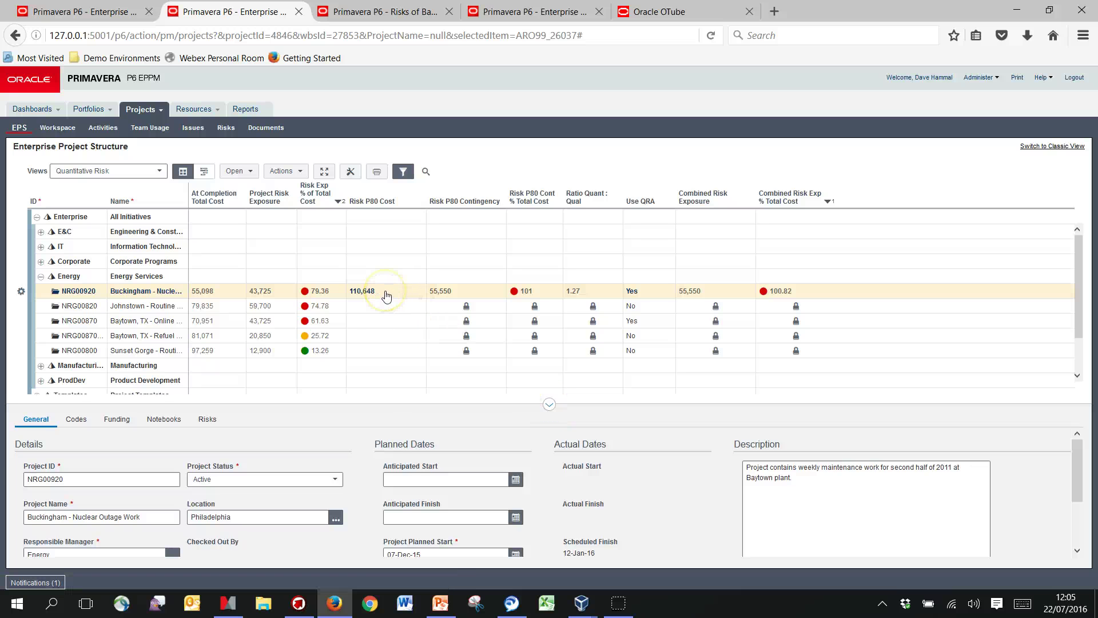
{"action": "left_click_drag", "start_coordinate": [387, 296], "coordinate": [592, 297]}
{"action": "left_click_drag", "start_coordinate": [586, 292], "coordinate": [636, 295]}
Set Use QRA to N-No for the Buckingham project NRG00920 and save the change.
{"action": "left_click", "coordinate": [661, 296]}
{"action": "left_click", "coordinate": [668, 293]}
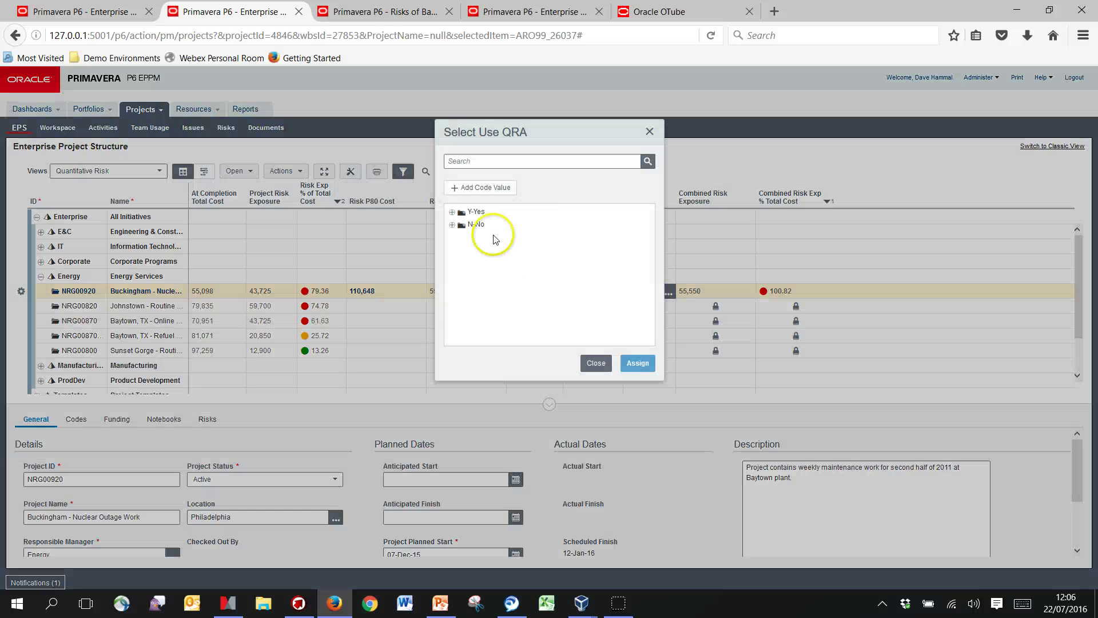
{"action": "left_click", "coordinate": [475, 225]}
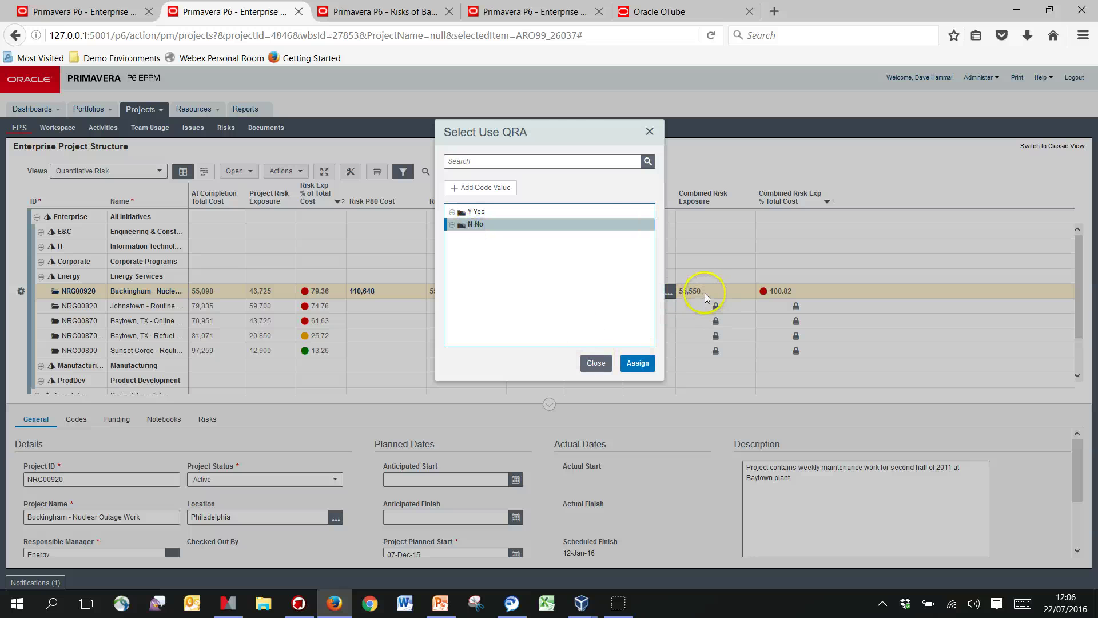
{"action": "left_click_drag", "start_coordinate": [574, 134], "coordinate": [596, 363]}
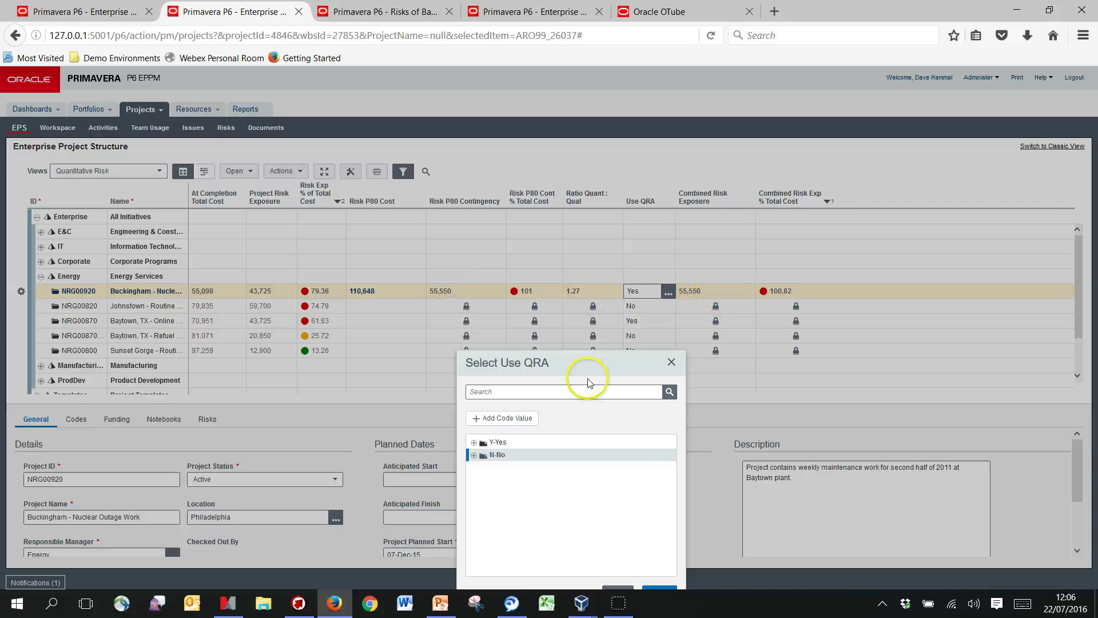
{"action": "left_click_drag", "start_coordinate": [593, 368], "coordinate": [562, 272]}
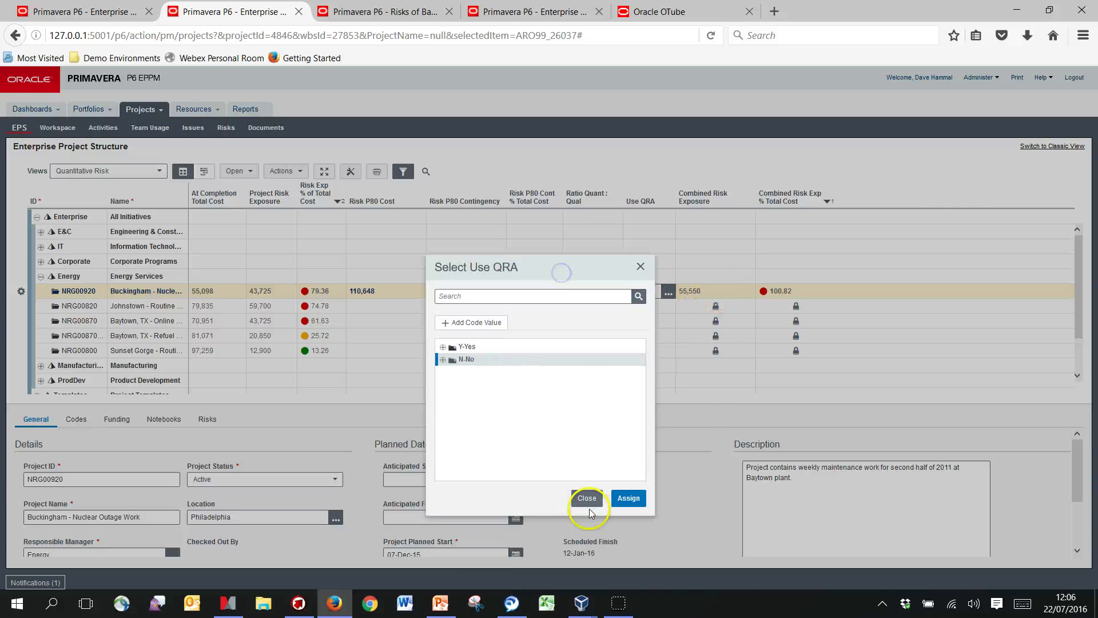
{"action": "left_click", "coordinate": [628, 497]}
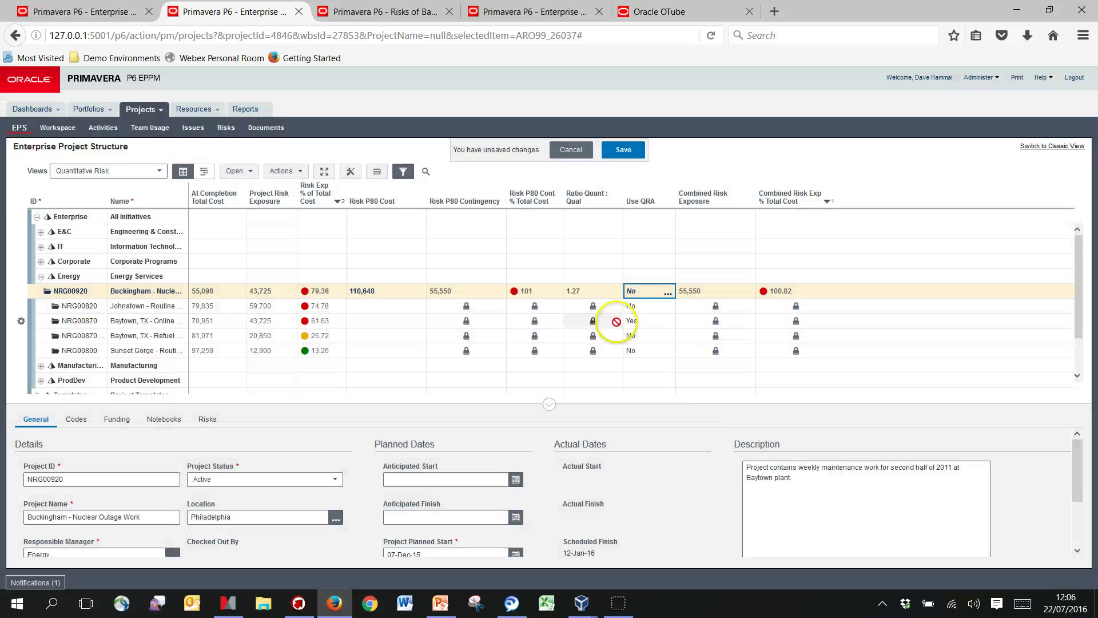
{"action": "left_click", "coordinate": [623, 150]}
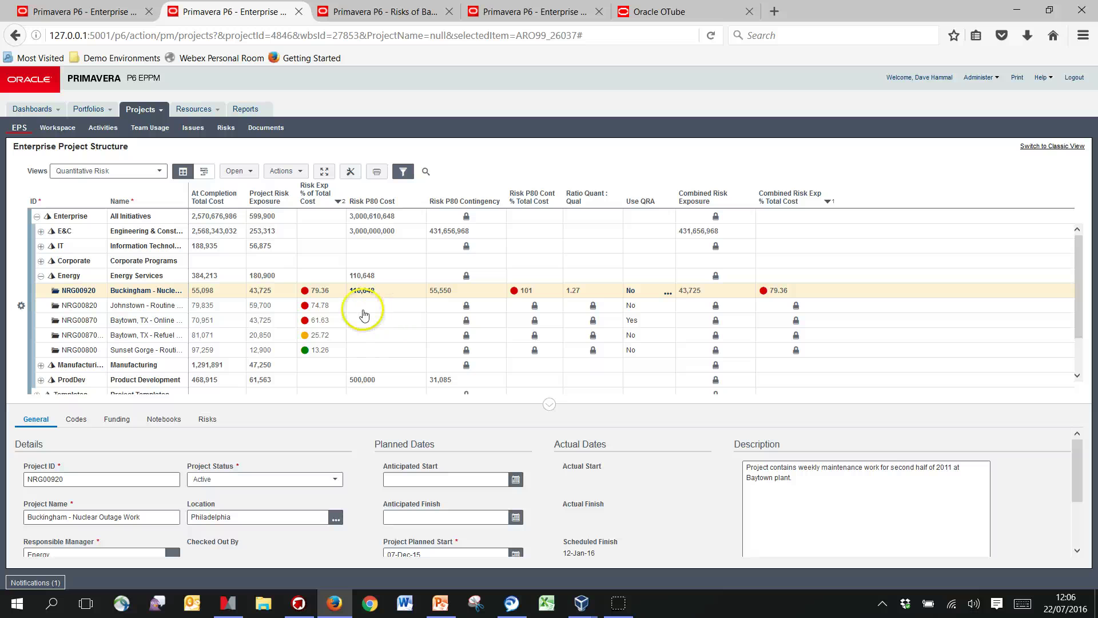
Switch to Primavera Risk Analysis and close the Tornado chart and both open Buckingham plans, saving their changes.
{"action": "left_click", "coordinate": [167, 309]}
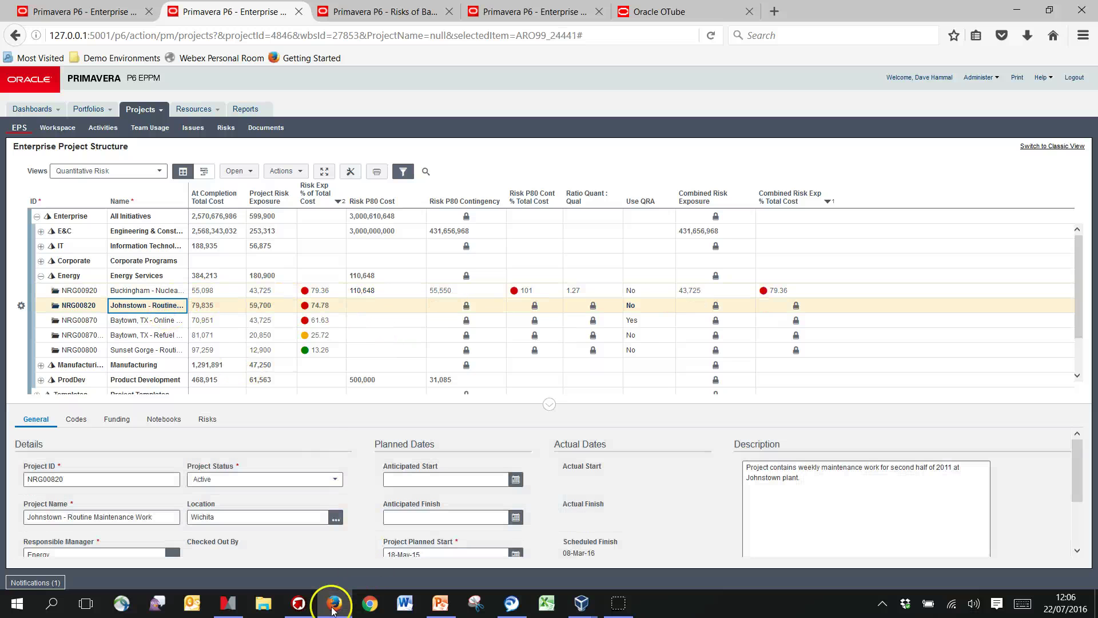
{"action": "left_click", "coordinate": [298, 603]}
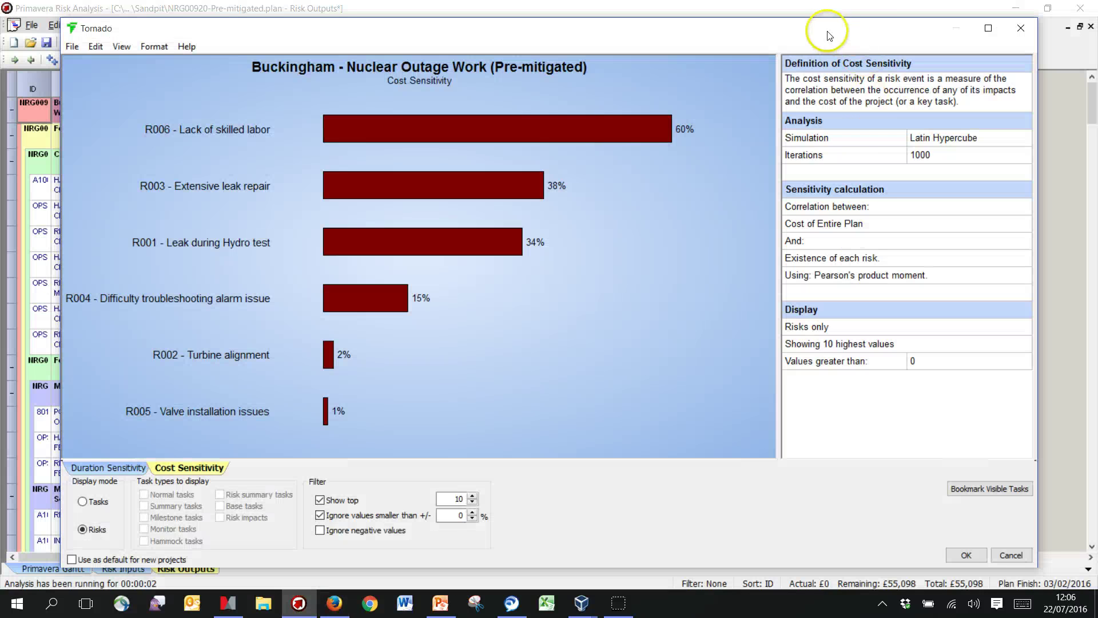
{"action": "left_click", "coordinate": [1021, 28]}
{"action": "key", "text": "Return"}
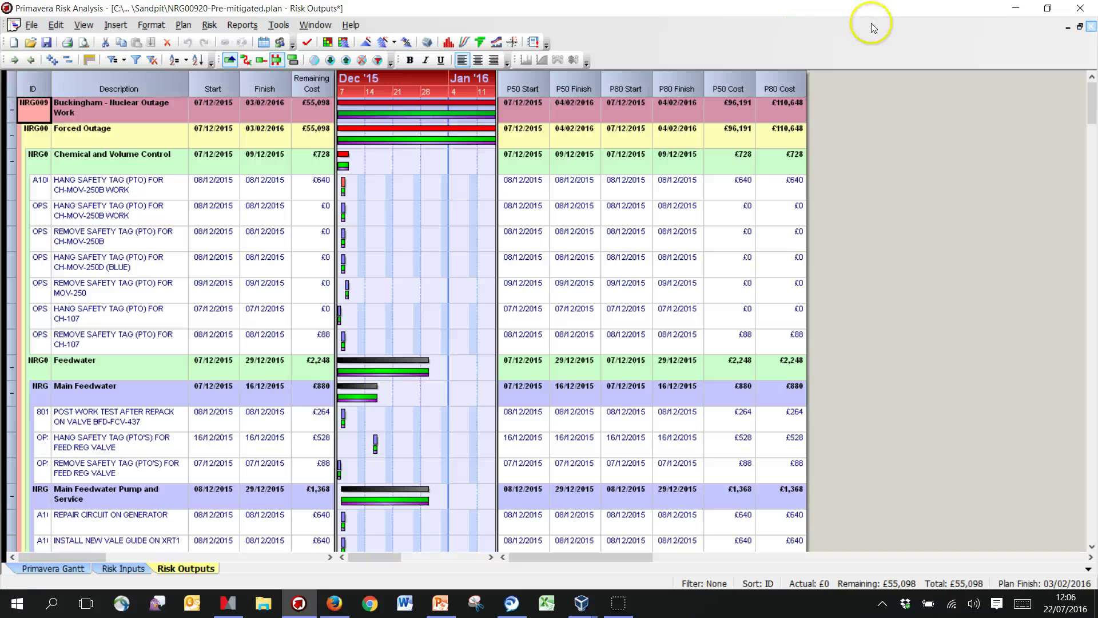
{"action": "left_click", "coordinate": [501, 330]}
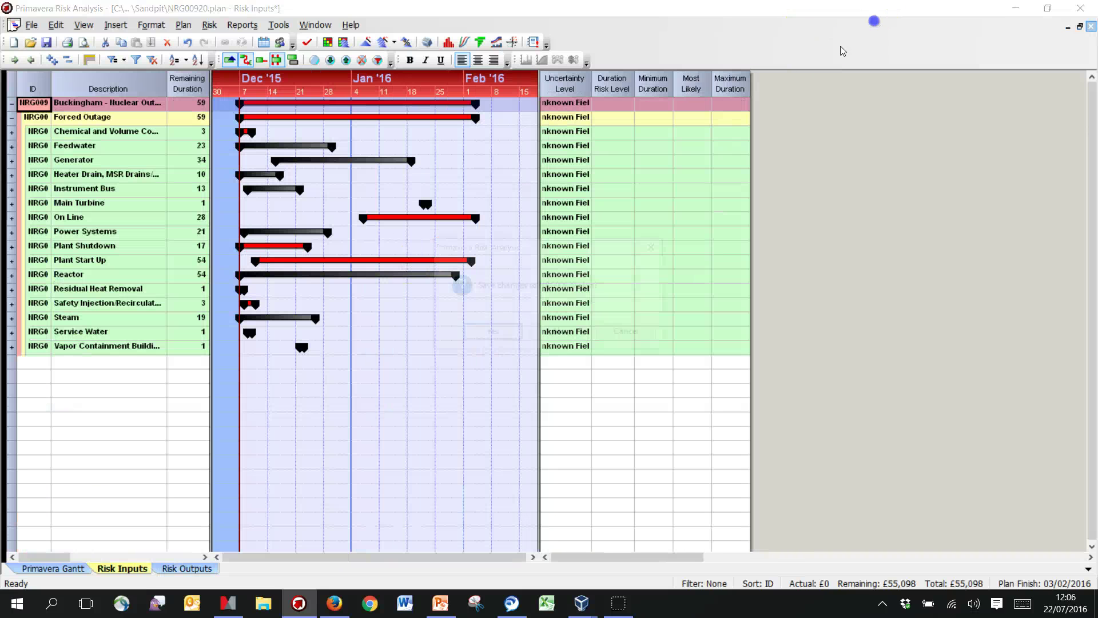
{"action": "key", "text": "Return"}
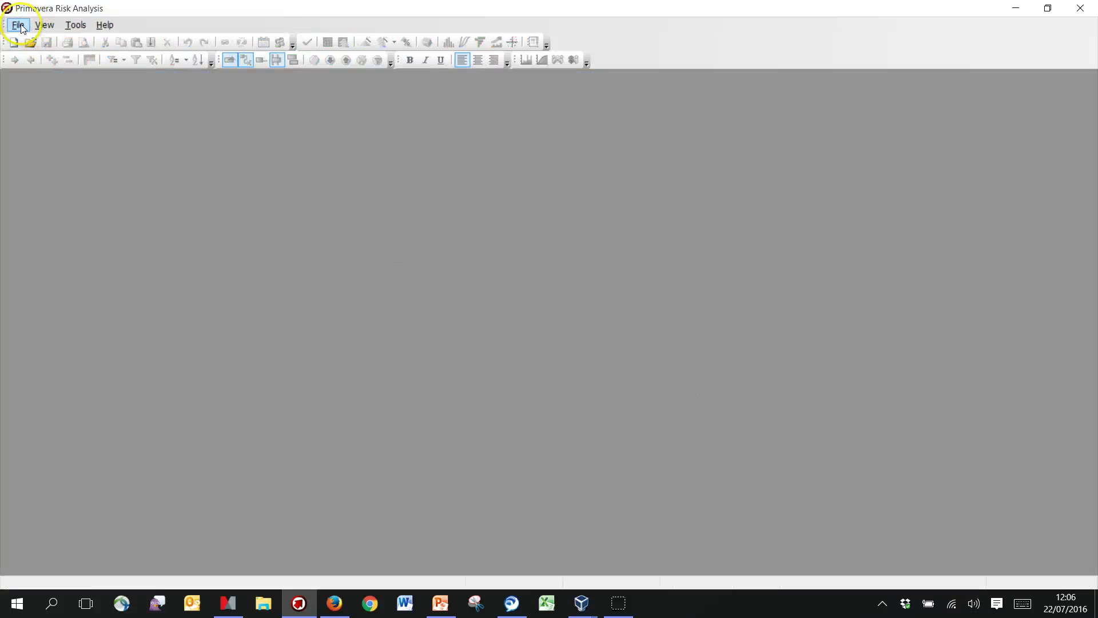
Start opening a Primavera P6 project and log on with the login name and account password.
{"action": "left_click", "coordinate": [18, 25]}
{"action": "mouse_move", "coordinate": [52, 91]}
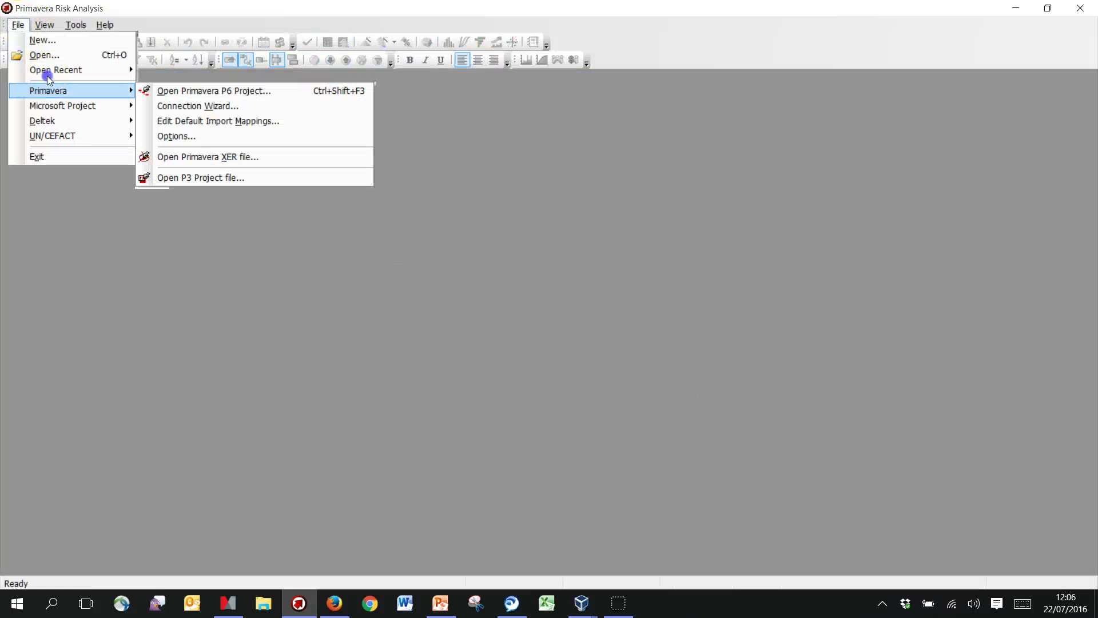
{"action": "left_click", "coordinate": [195, 83]}
{"action": "left_click", "coordinate": [464, 280]}
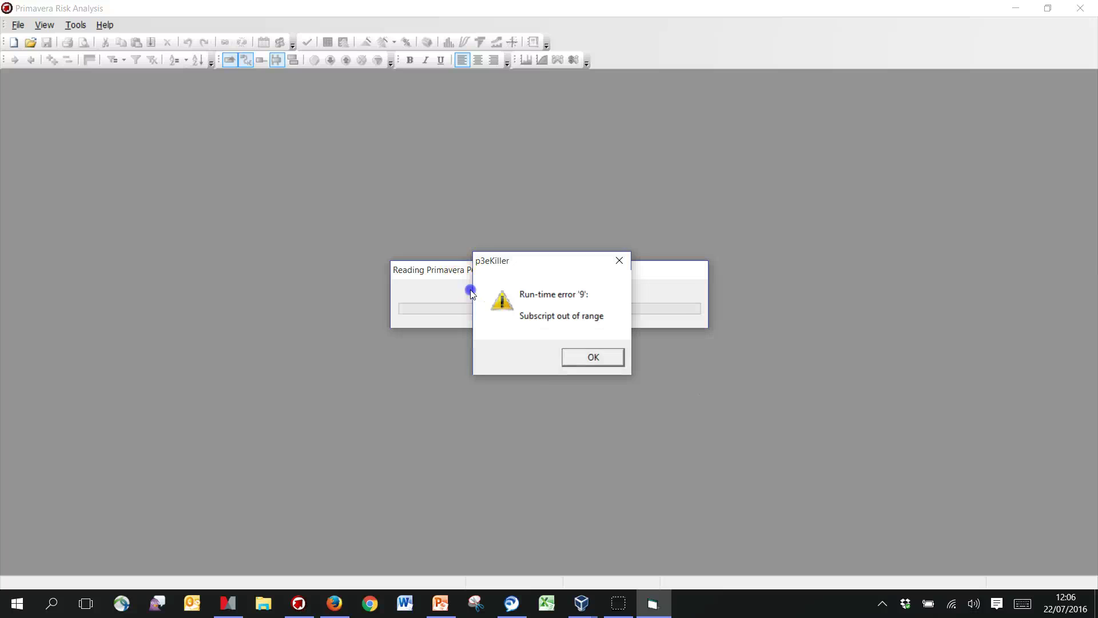
{"action": "key", "text": "Tab"}
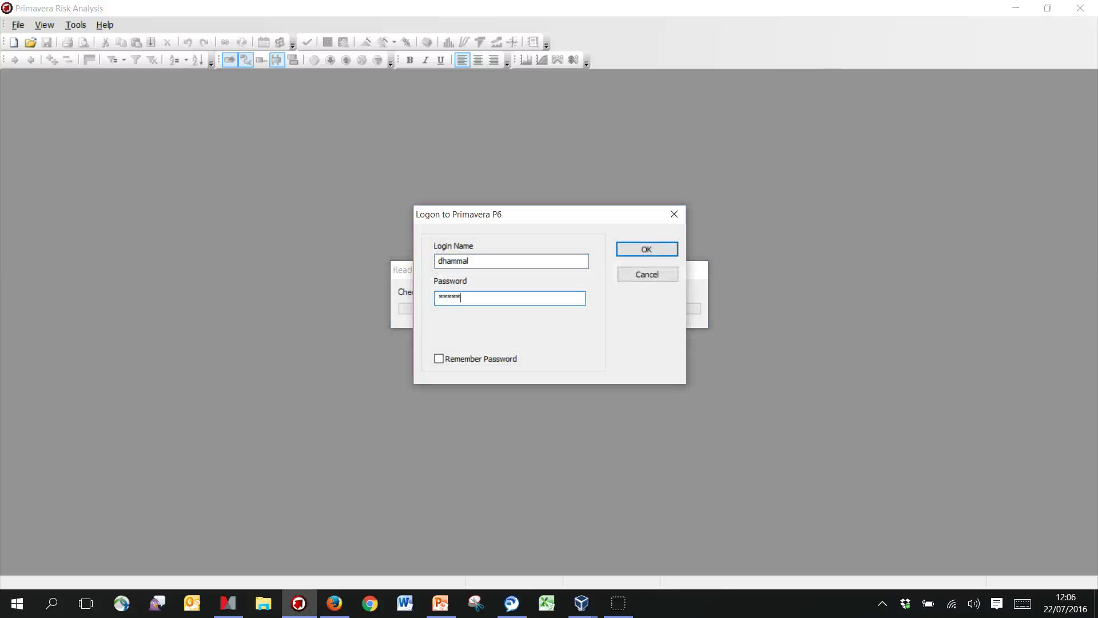
{"action": "key", "text": "Return"}
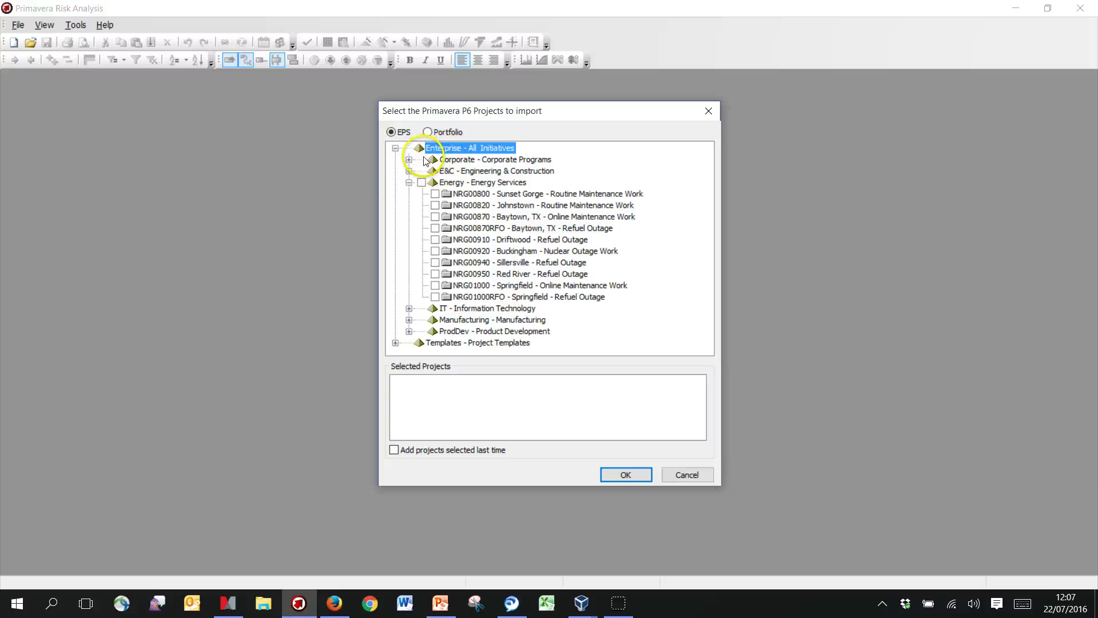
Select project NRG00820 - Johnstown - Routine Maintenance Work under Energy Services for import.
{"action": "left_click", "coordinate": [434, 205]}
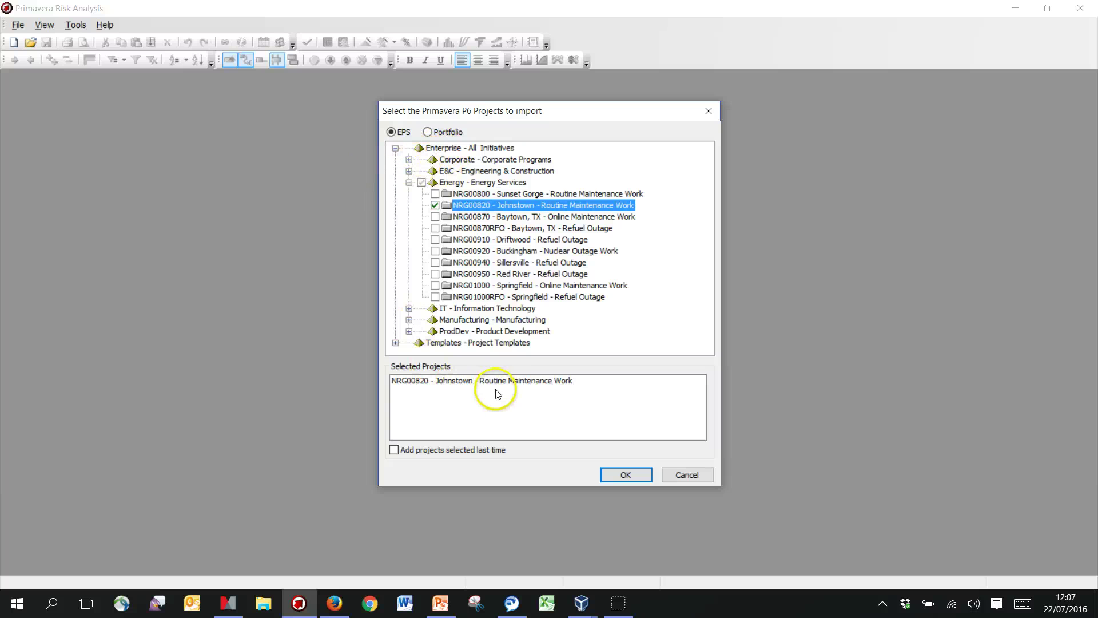
{"action": "left_click", "coordinate": [625, 475]}
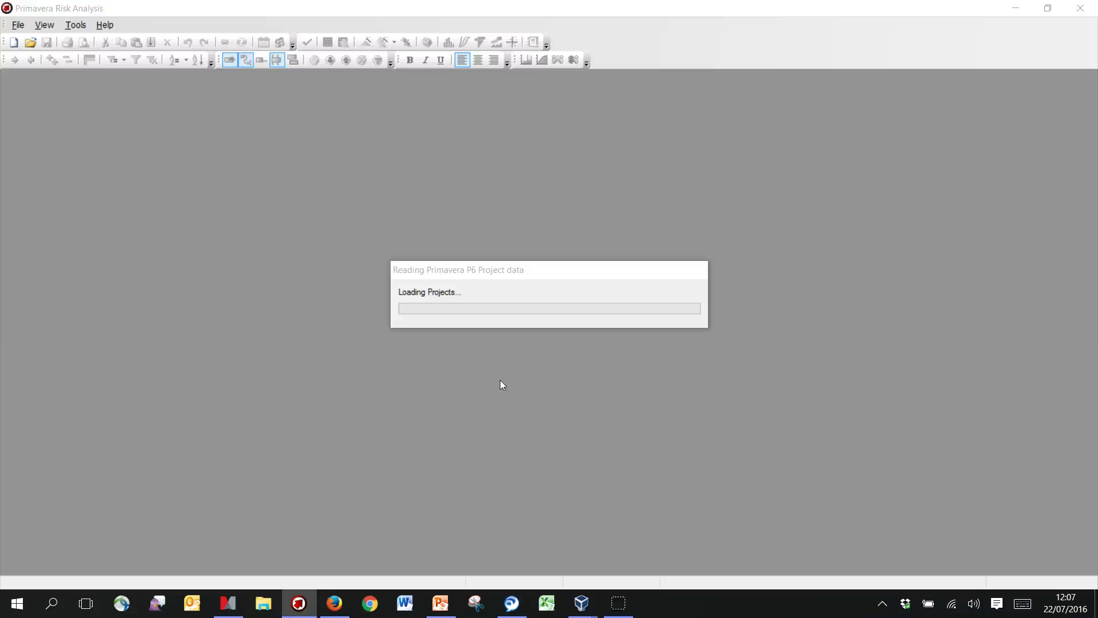
{"action": "left_click", "coordinate": [505, 299]}
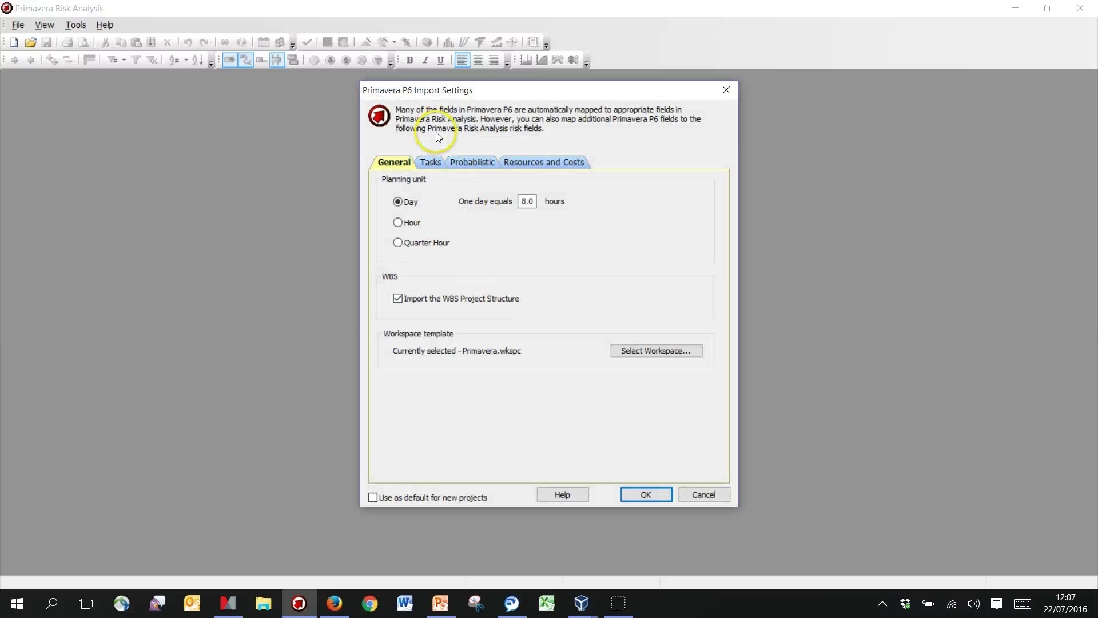
Check the Resources and Costs and Tasks import settings and choose DHRisk.WkSpc as the workspace template.
{"action": "left_click", "coordinate": [545, 163]}
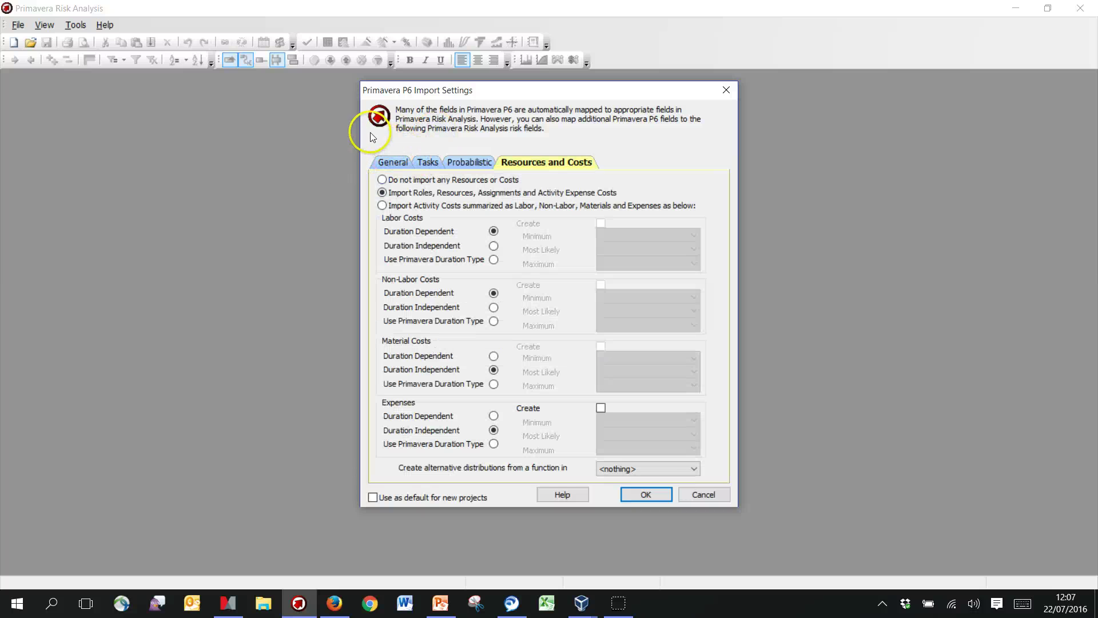
{"action": "key", "text": "ctrl+shift+Tab"}
{"action": "key", "text": "ctrl+shift+Tab"}
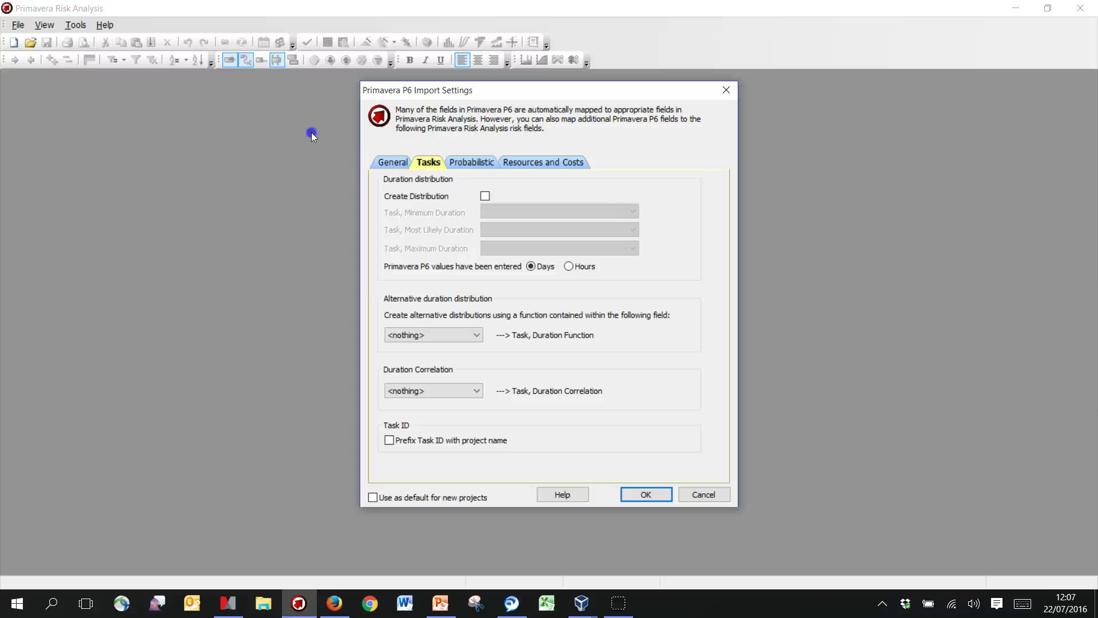
{"action": "key", "text": "ctrl+shift+Tab"}
{"action": "left_click", "coordinate": [647, 352]}
{"action": "left_click", "coordinate": [461, 246]}
{"action": "key", "text": "Return"}
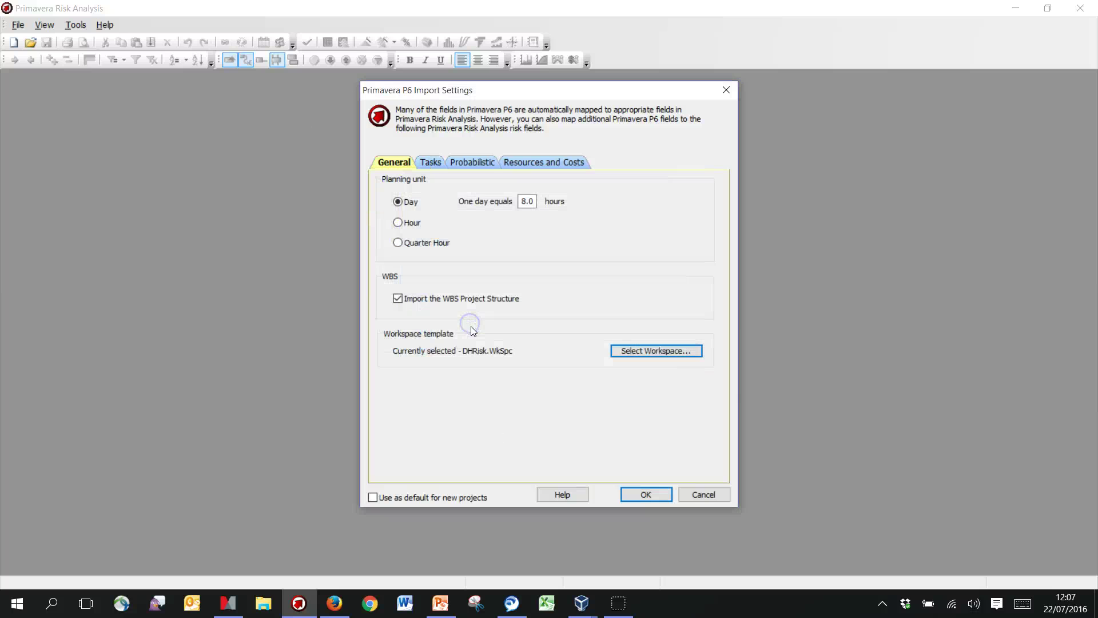
Import the Johnstown project with these settings and save it as NRG00820.plan in the Sandpit folder.
{"action": "key", "text": "Return"}
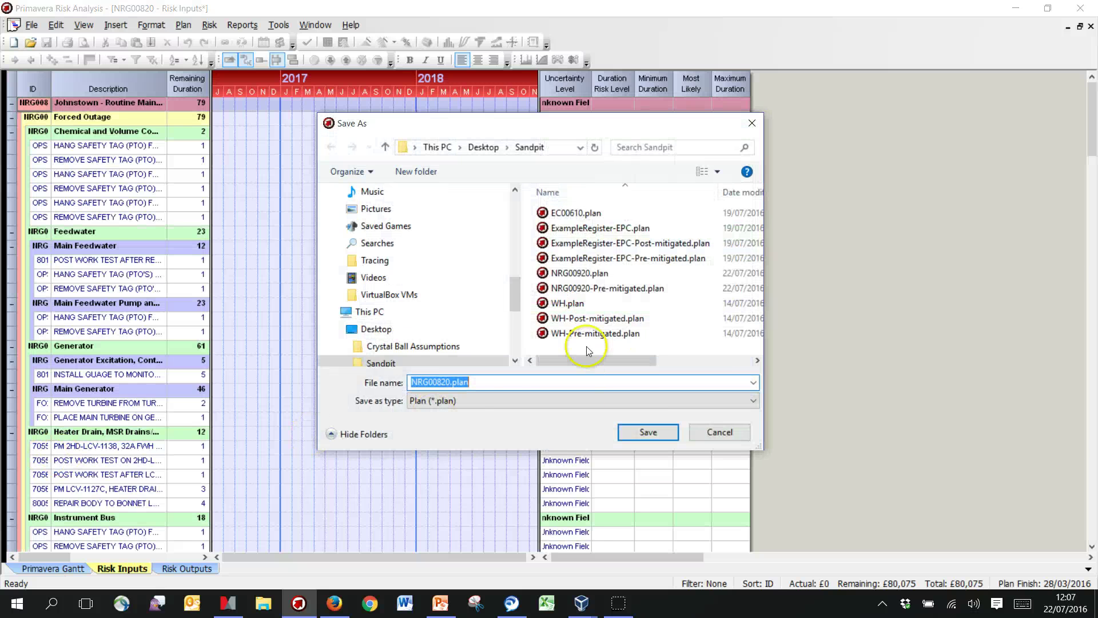
{"action": "key", "text": "Return"}
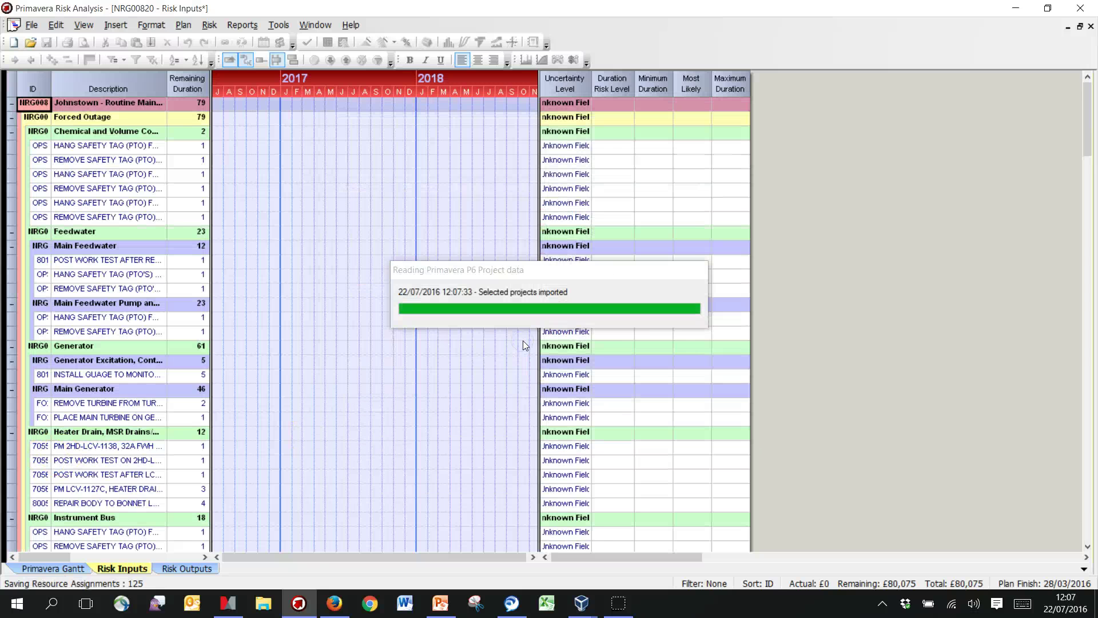
Rescale the imported plan's Gantt timeline to weeks within months and hide the task details.
{"action": "key", "text": "Tab"}
{"action": "key", "text": "Return"}
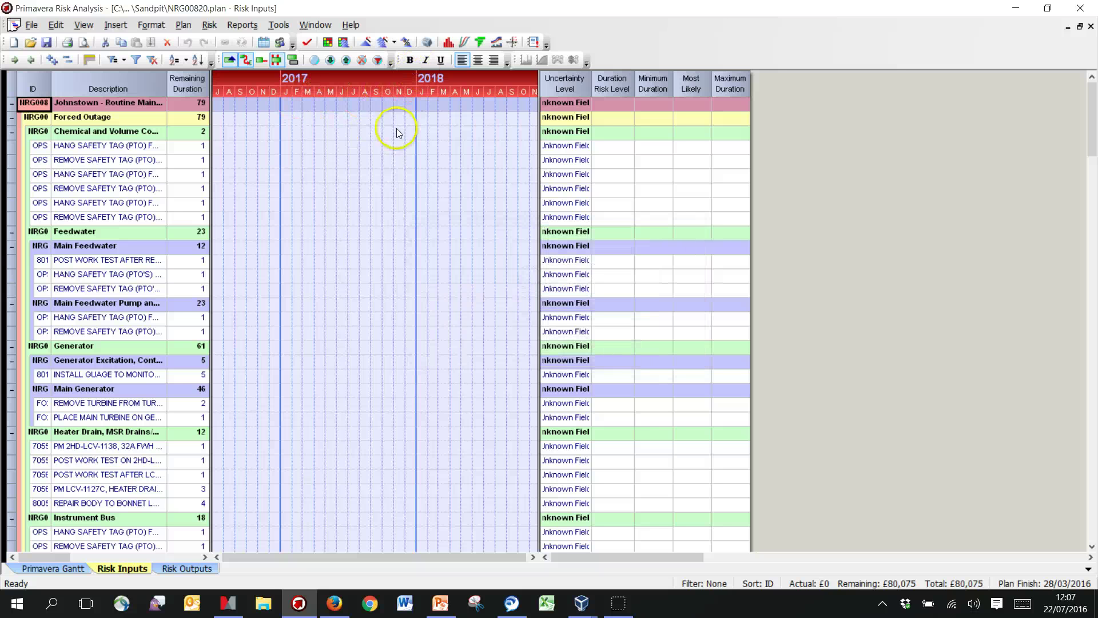
{"action": "double_click", "coordinate": [104, 101]}
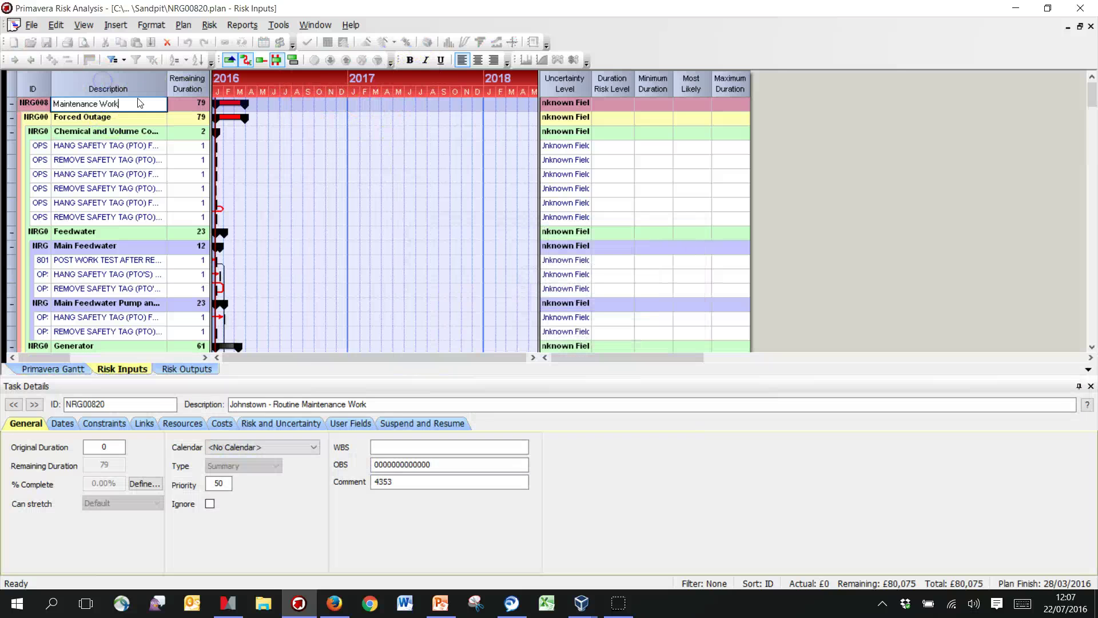
{"action": "left_click", "coordinate": [210, 73]}
{"action": "left_click_drag", "start_coordinate": [210, 73], "coordinate": [283, 73]}
{"action": "right_click", "coordinate": [283, 73]}
{"action": "key", "text": "Down"}
{"action": "key", "text": "Down"}
{"action": "key", "text": "Up"}
{"action": "key", "text": "Up"}
{"action": "key", "text": "Return"}
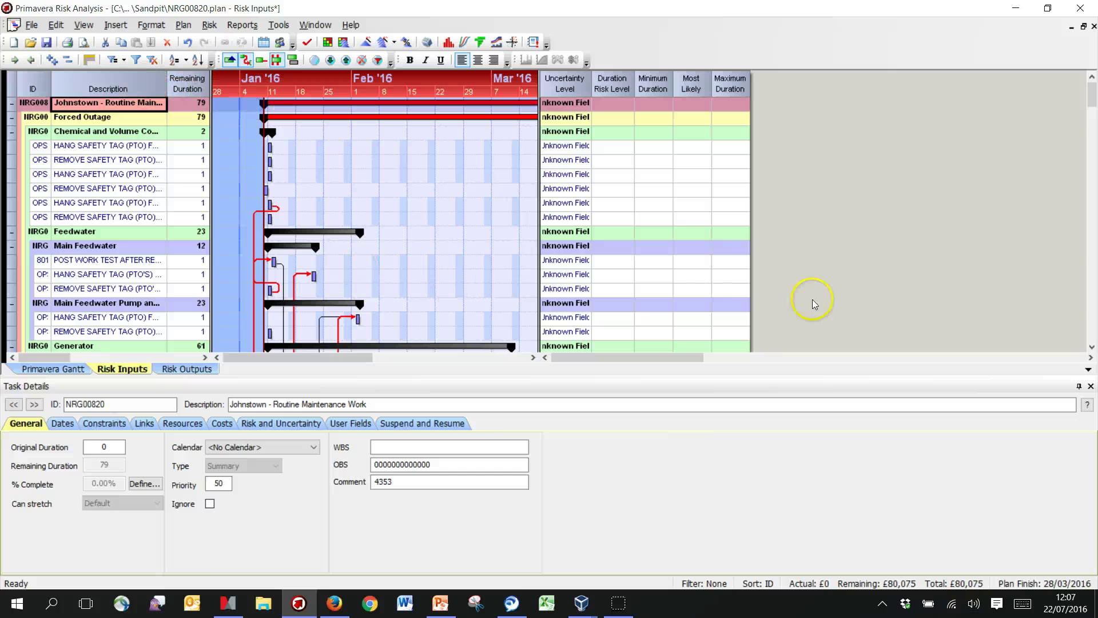
{"action": "left_click", "coordinate": [1090, 386]}
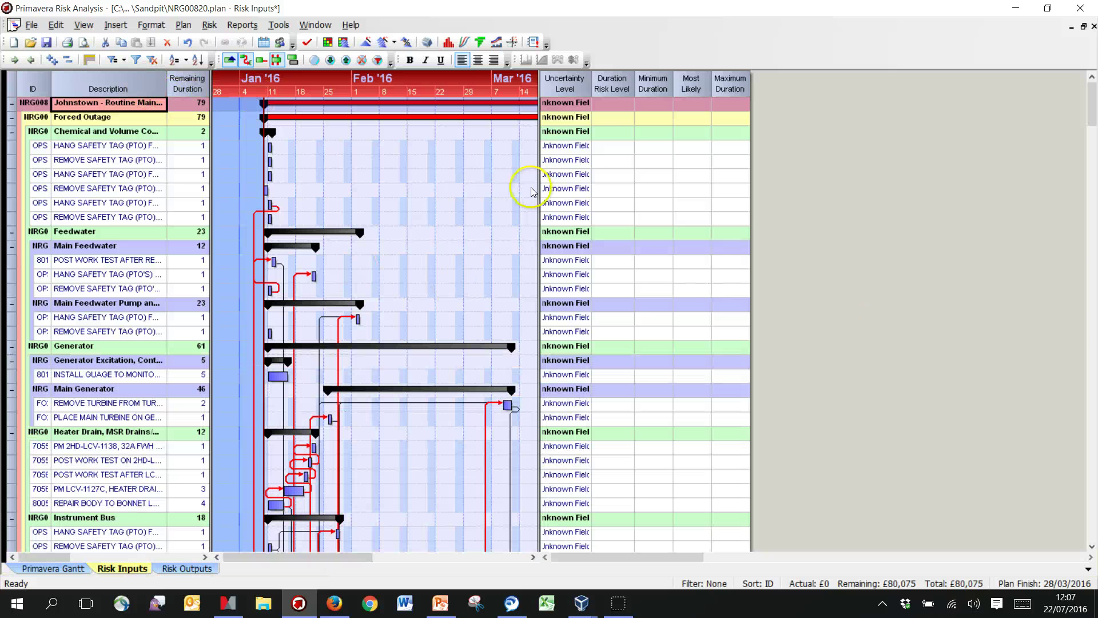
Roll the plan up to the system summaries under Forced Outage and widen the Gantt chart to fit all bars.
{"action": "left_click", "coordinate": [52, 60]}
{"action": "left_click", "coordinate": [50, 57]}
{"action": "left_click", "coordinate": [48, 57]}
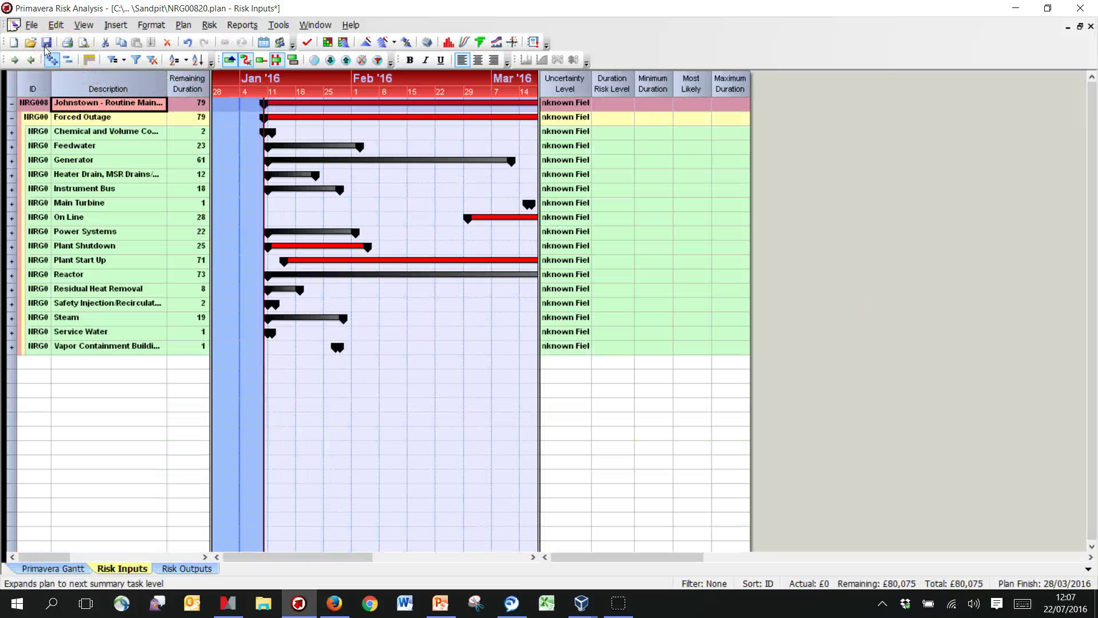
{"action": "left_click_drag", "start_coordinate": [539, 86], "coordinate": [616, 84]}
{"action": "left_click_drag", "start_coordinate": [493, 67], "coordinate": [493, 67]}
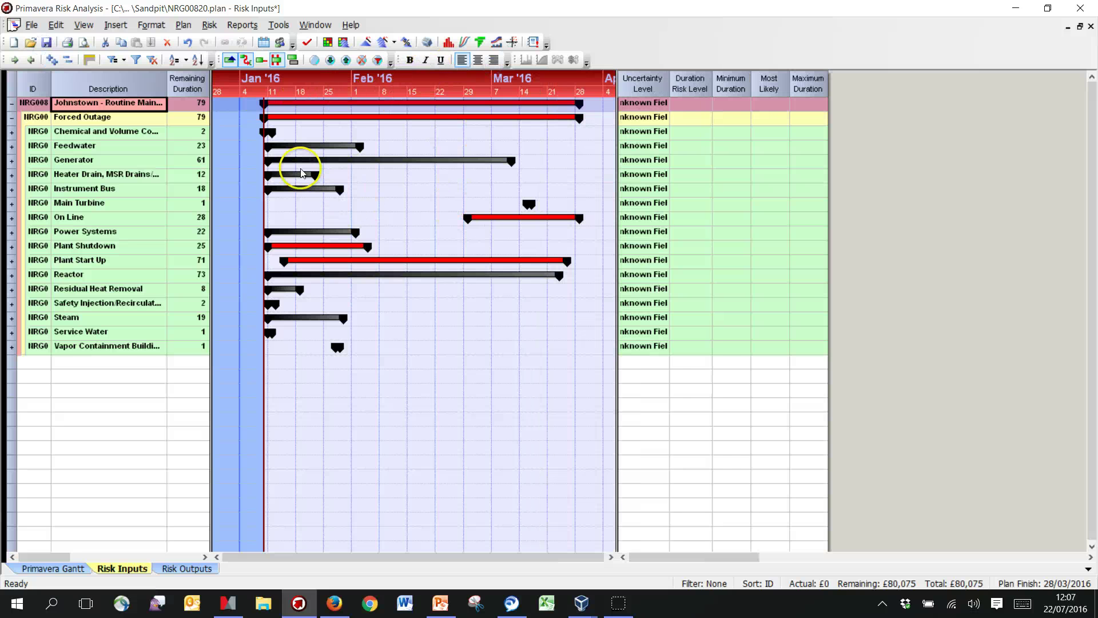
Try to build the pre-mitigated impacted risk plan from the risk register with all open and proposed risks.
{"action": "left_click", "coordinate": [328, 42]}
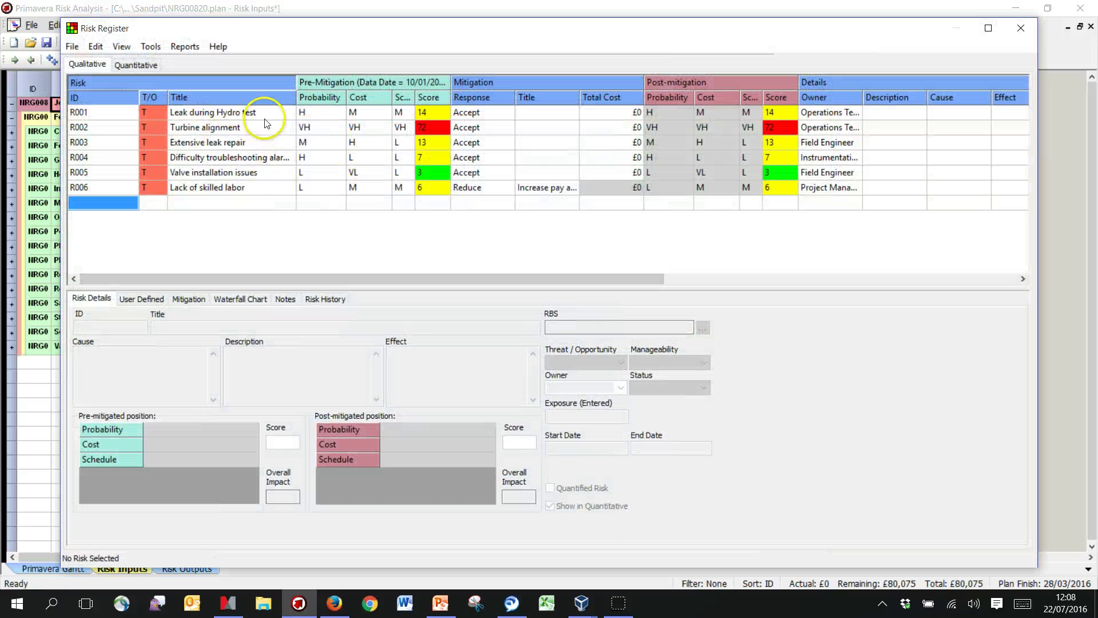
{"action": "left_click", "coordinate": [124, 42]}
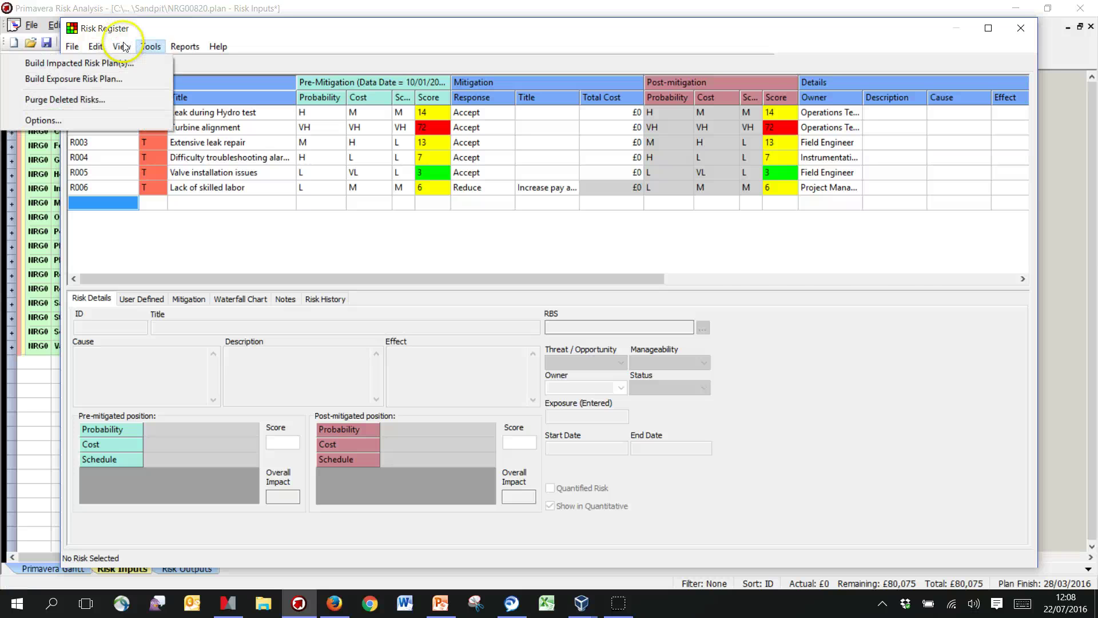
{"action": "left_click", "coordinate": [118, 61]}
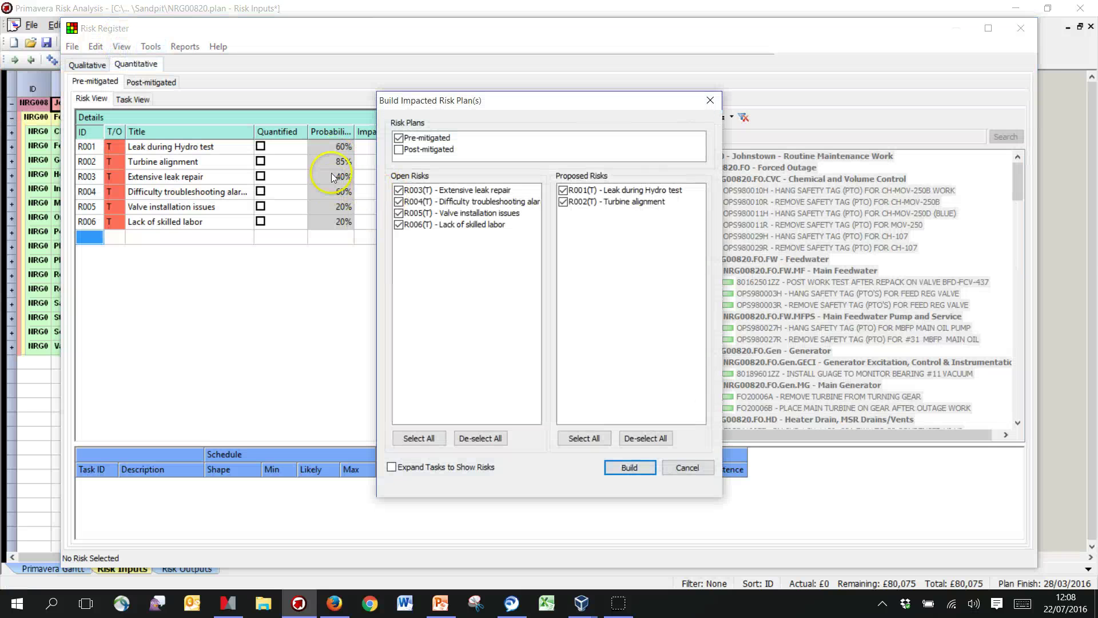
{"action": "key", "text": "Return"}
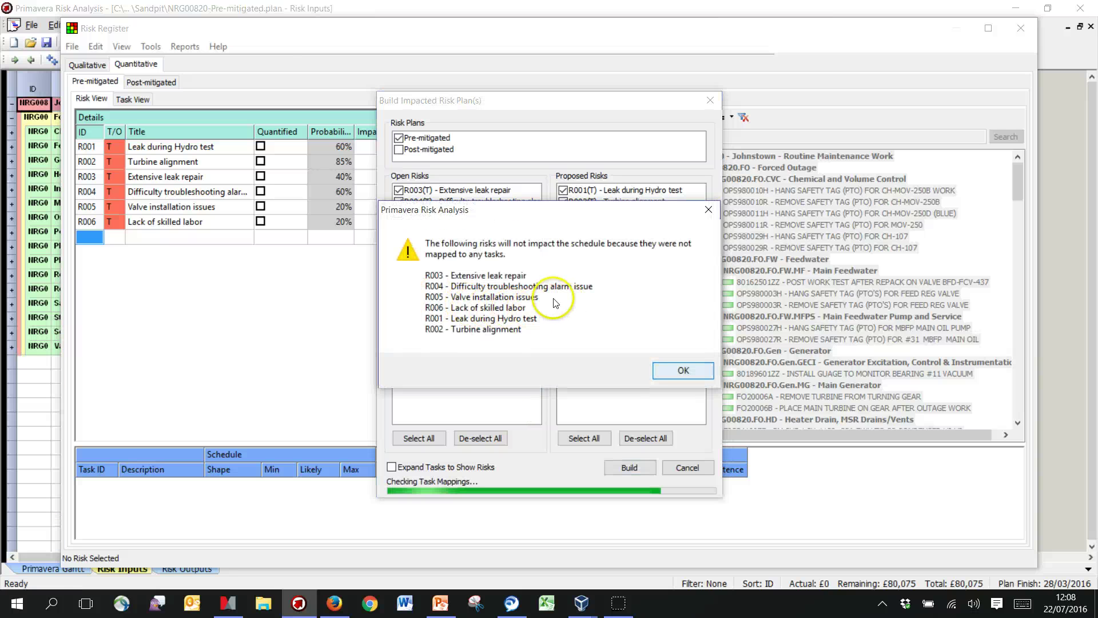
{"action": "key", "text": "Return"}
{"action": "left_click", "coordinate": [490, 295]}
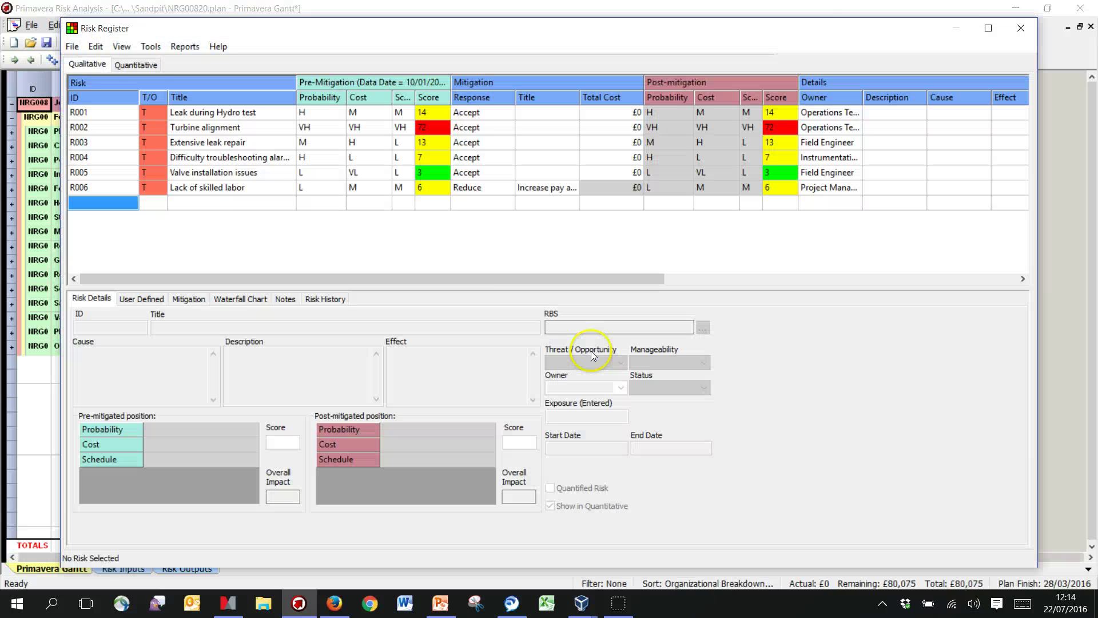
Build the pre-mitigated impacted risk plan from the risk register, including all open and proposed risks.
{"action": "left_click", "coordinate": [150, 46]}
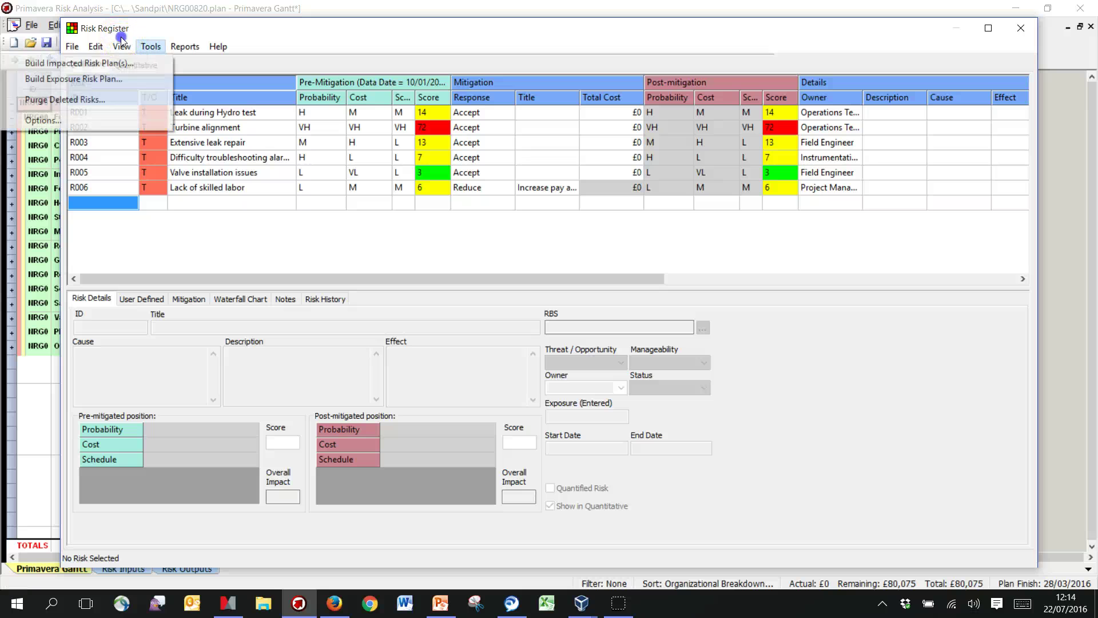
{"action": "left_click", "coordinate": [116, 63]}
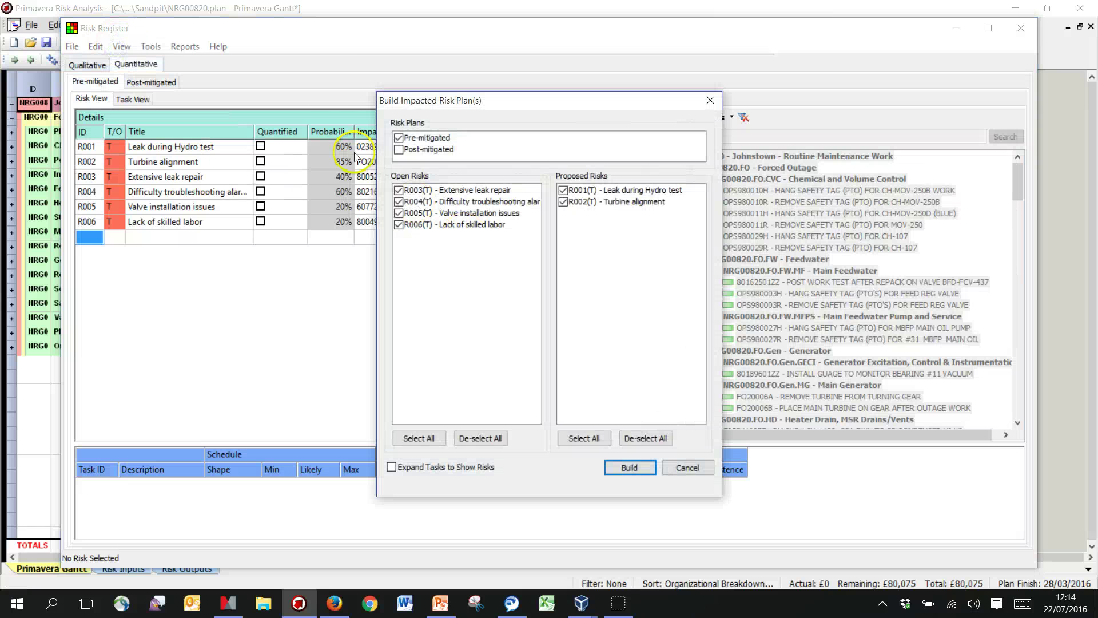
{"action": "key", "text": "Return"}
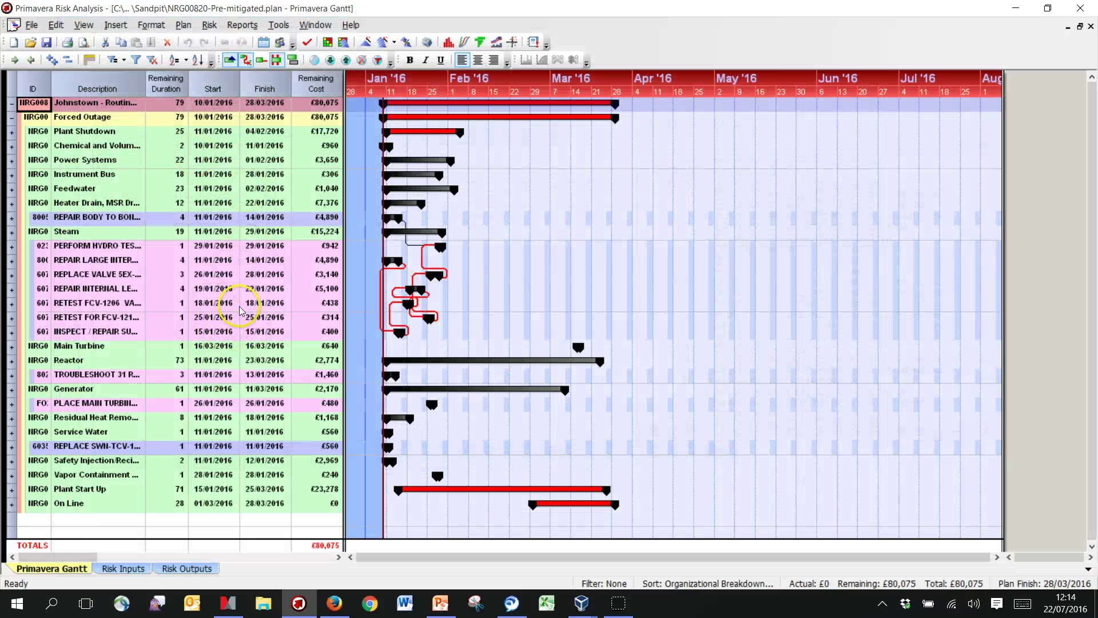
Run the risk analysis for 1000 iterations with risk percentiles calculated, resource data not saved, and the Distribution Graph shown.
{"action": "left_click", "coordinate": [428, 42]}
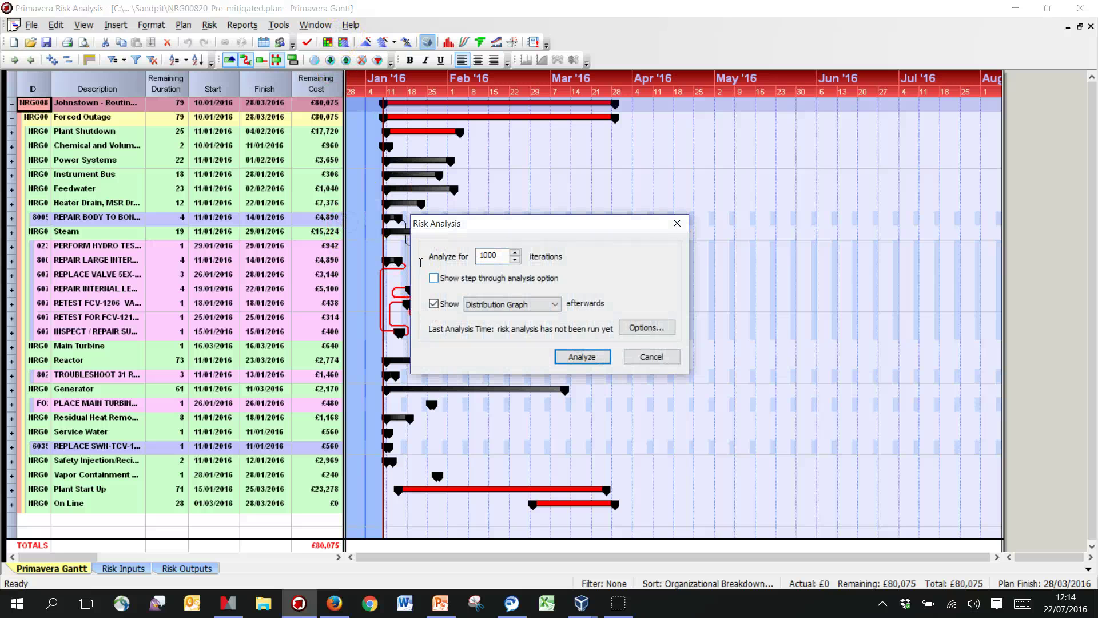
{"action": "left_click", "coordinate": [635, 326]}
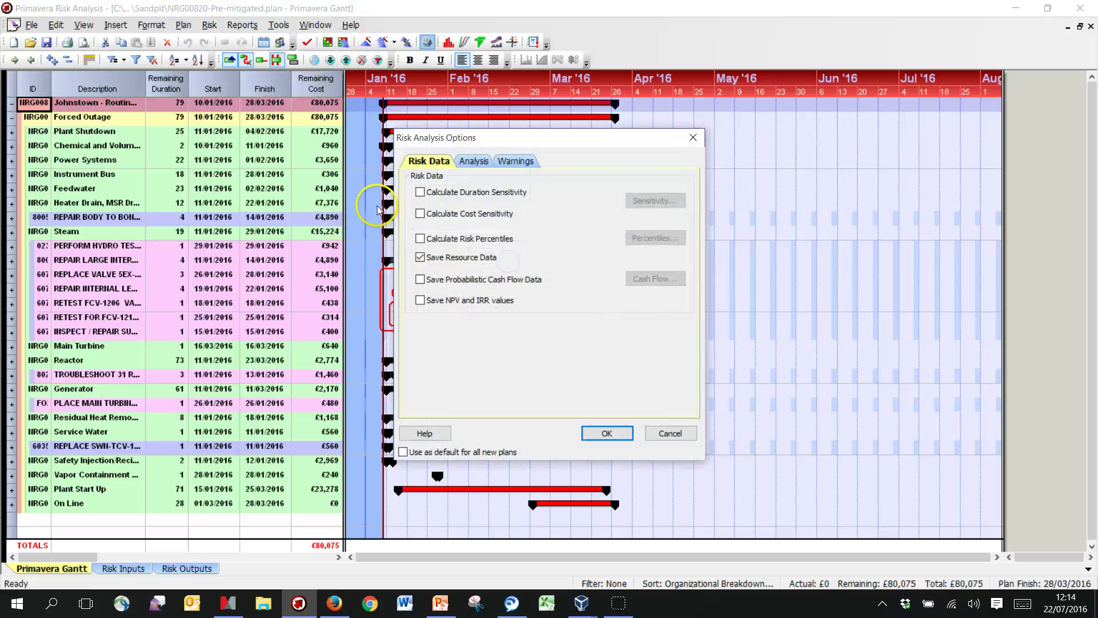
{"action": "left_click", "coordinate": [453, 239]}
{"action": "left_click", "coordinate": [450, 257]}
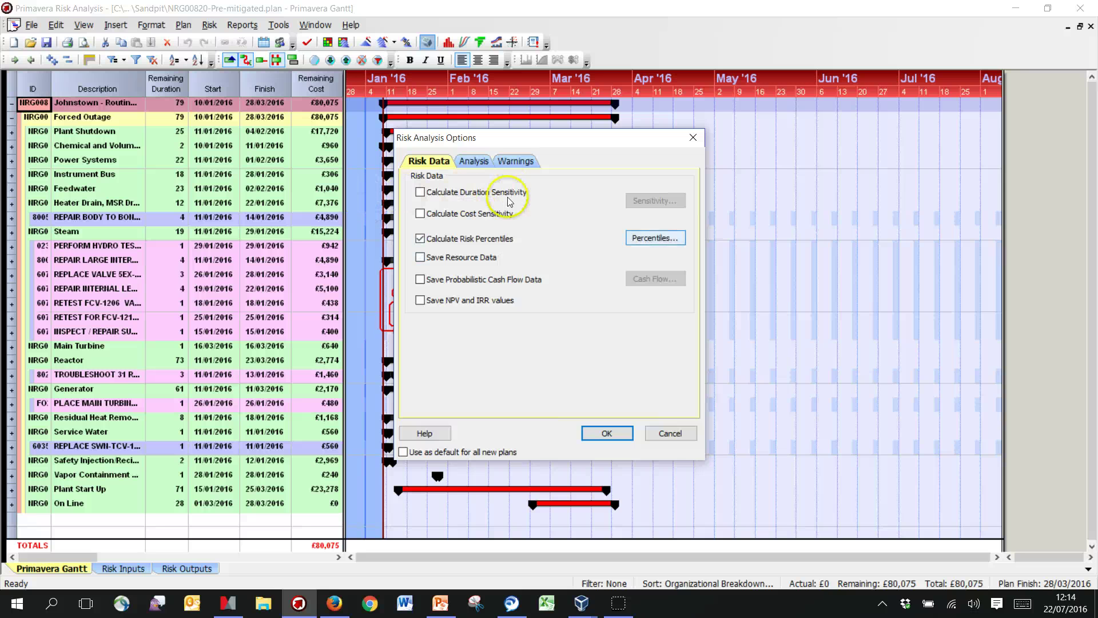
{"action": "key", "text": "Return"}
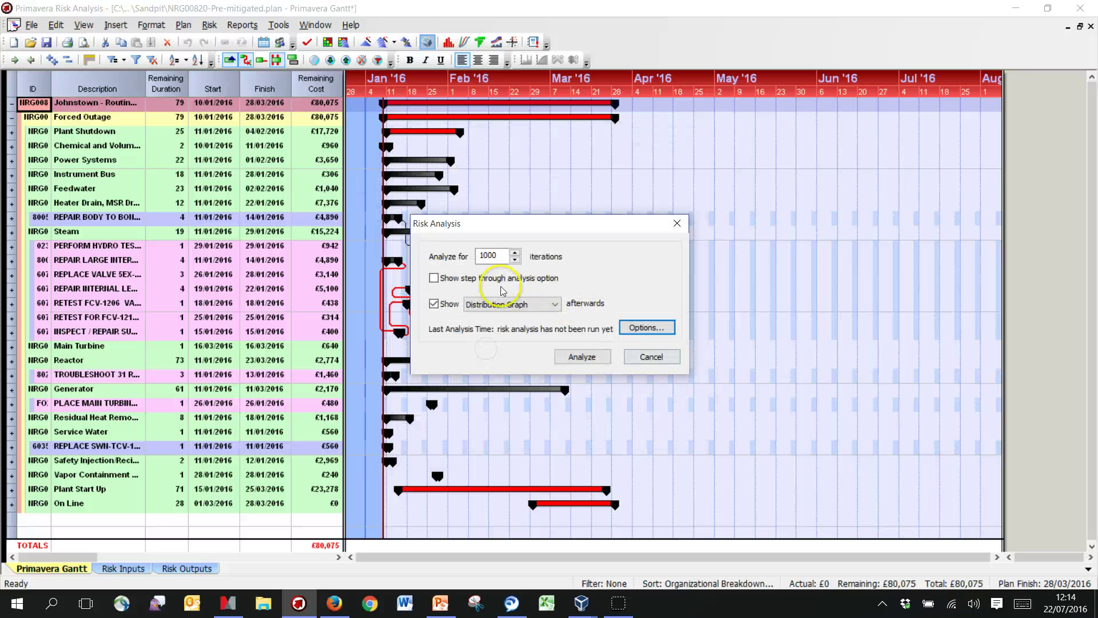
{"action": "key", "text": "alt+a"}
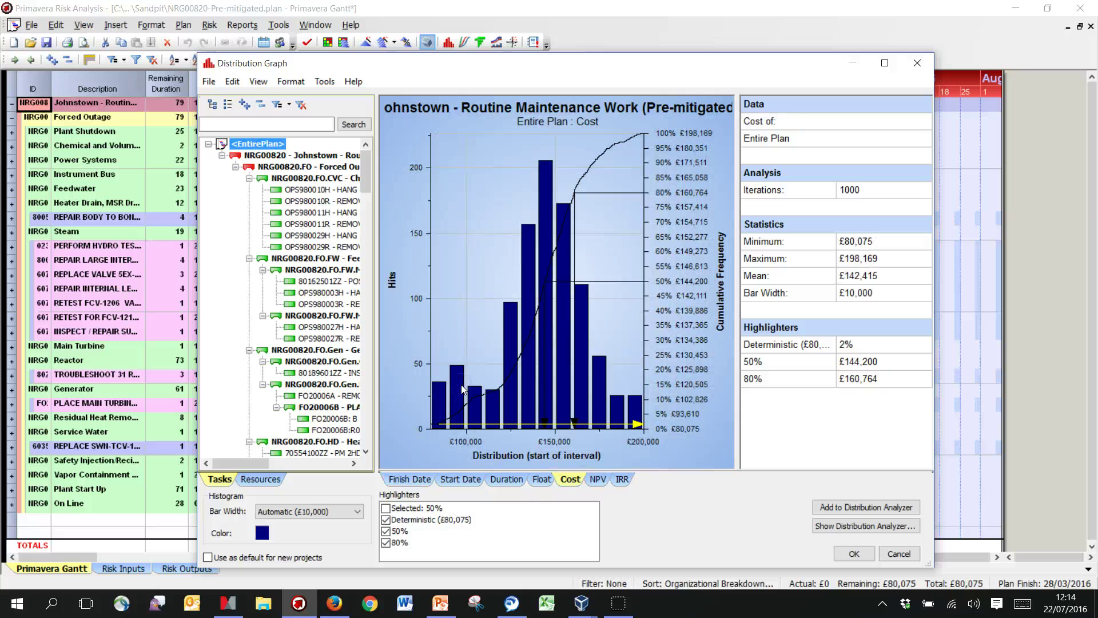
Collapse the task tree in the Distribution Graph and add a new highlighter to the entire plan's cost distribution.
{"action": "left_click_drag", "start_coordinate": [575, 62], "coordinate": [518, 38]}
{"action": "left_click", "coordinate": [167, 83]}
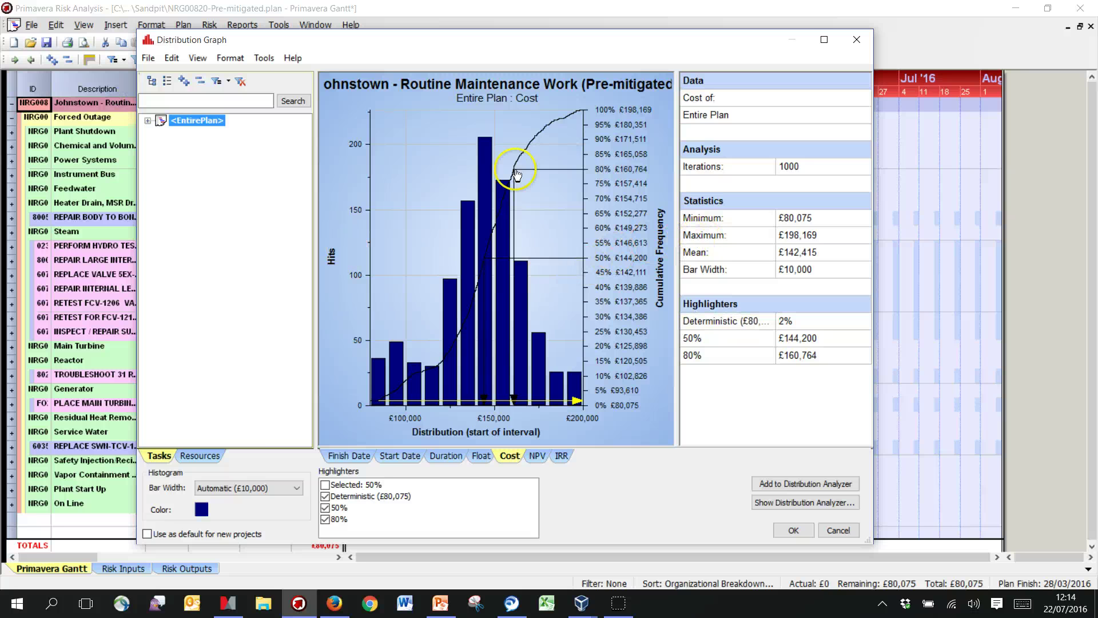
{"action": "left_click", "coordinate": [230, 58]}
{"action": "left_click", "coordinate": [126, 145]}
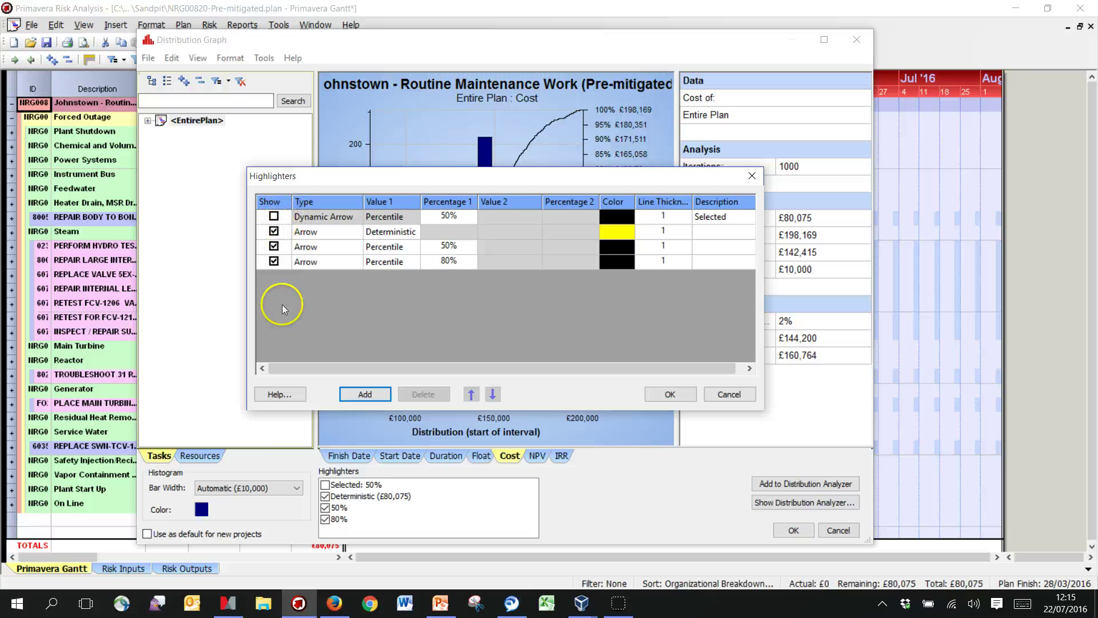
{"action": "key", "text": "Return"}
Set the new highlighter to shade between the 80% percentile and the deterministic value.
{"action": "left_click", "coordinate": [355, 277]}
{"action": "left_click", "coordinate": [356, 278]}
{"action": "left_click", "coordinate": [343, 303]}
{"action": "key", "text": "Tab"}
{"action": "key", "text": "Tab"}
{"action": "type", "text": "80"}
{"action": "key", "text": "Tab"}
{"action": "key", "text": "alt+Down"}
{"action": "left_click", "coordinate": [507, 292]}
{"action": "key", "text": "Tab"}
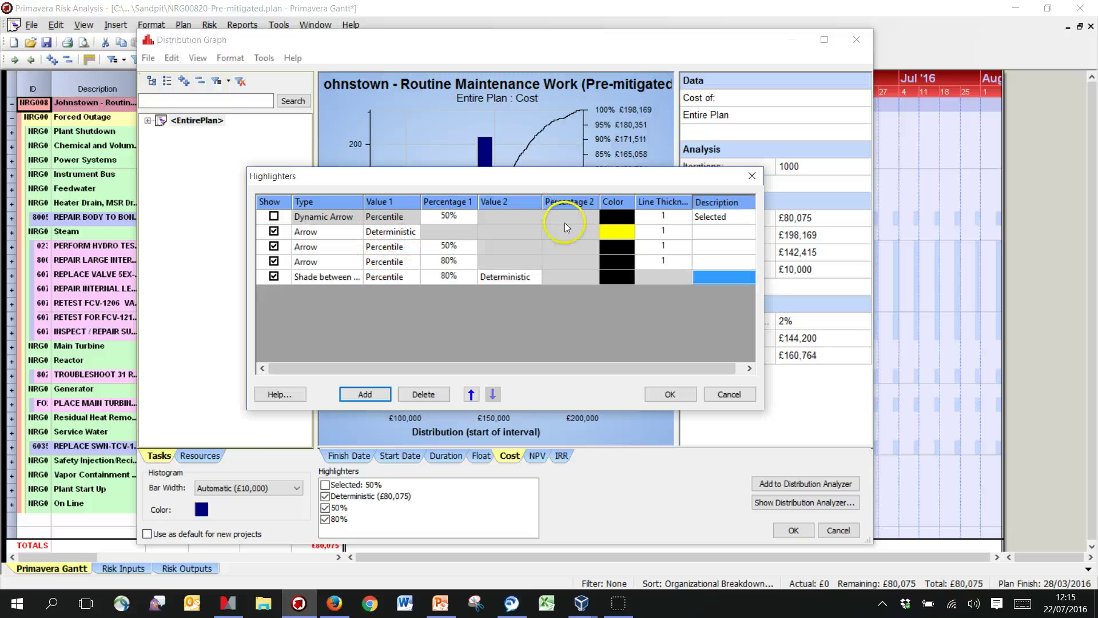
Describe the shading highlighter as P80 Contingency, apply it to the cost graph, and close the graph.
{"action": "type", "text": "P80 Contingency"}
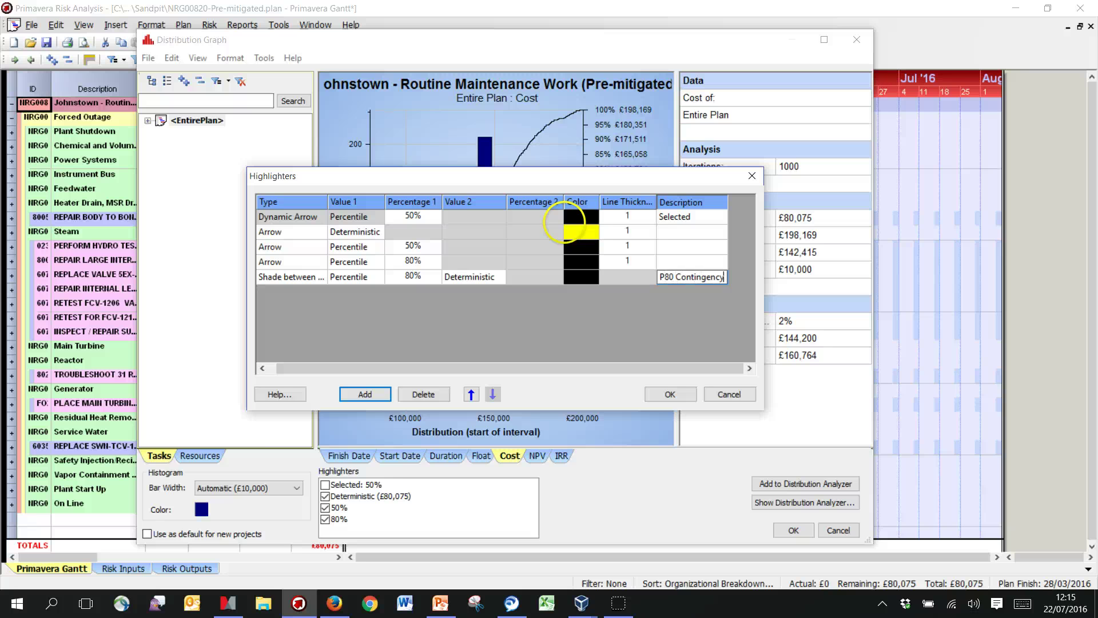
{"action": "key", "text": "Return"}
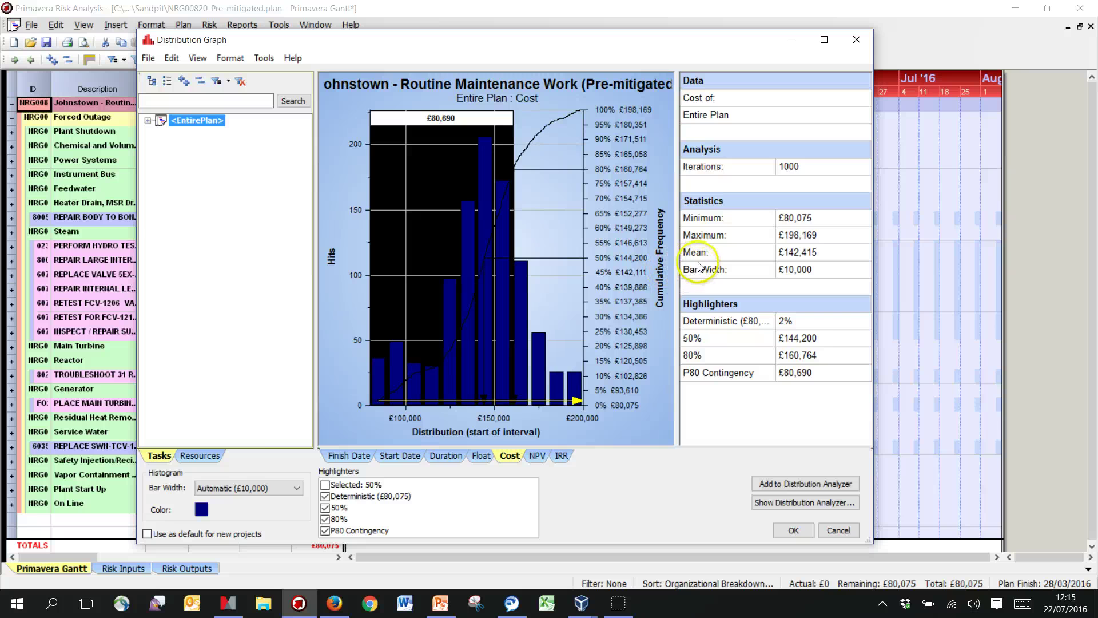
{"action": "left_click_drag", "start_coordinate": [700, 262], "coordinate": [776, 256]}
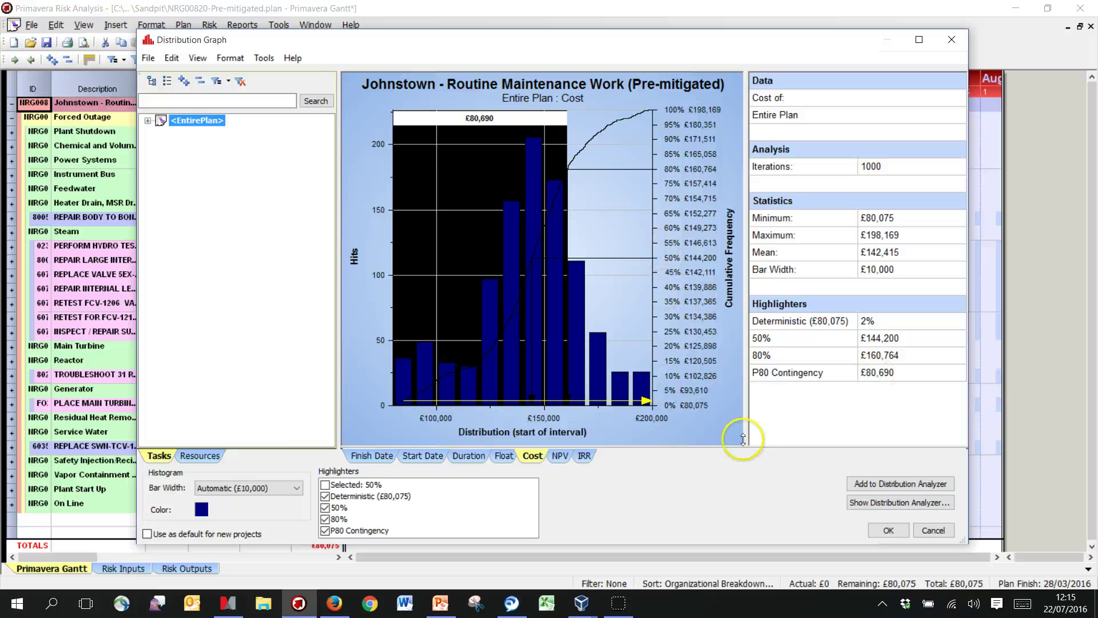
{"action": "key", "text": "Escape"}
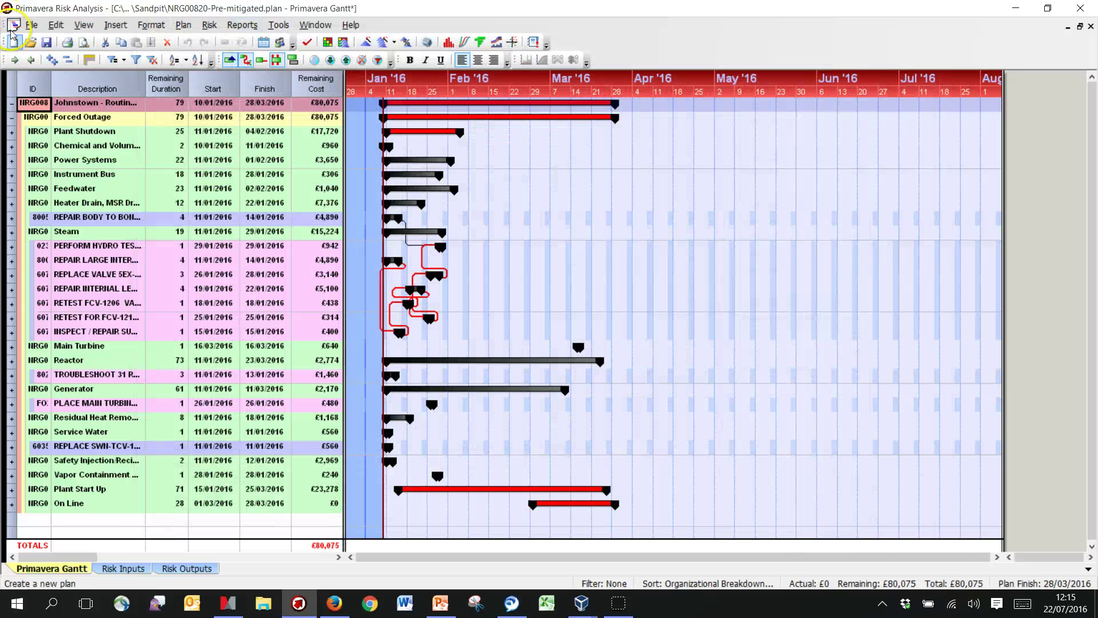
Start updating the Primavera P6 project from the pre-mitigated plan and log on with the account password.
{"action": "left_click", "coordinate": [30, 25]}
{"action": "mouse_move", "coordinate": [63, 142]}
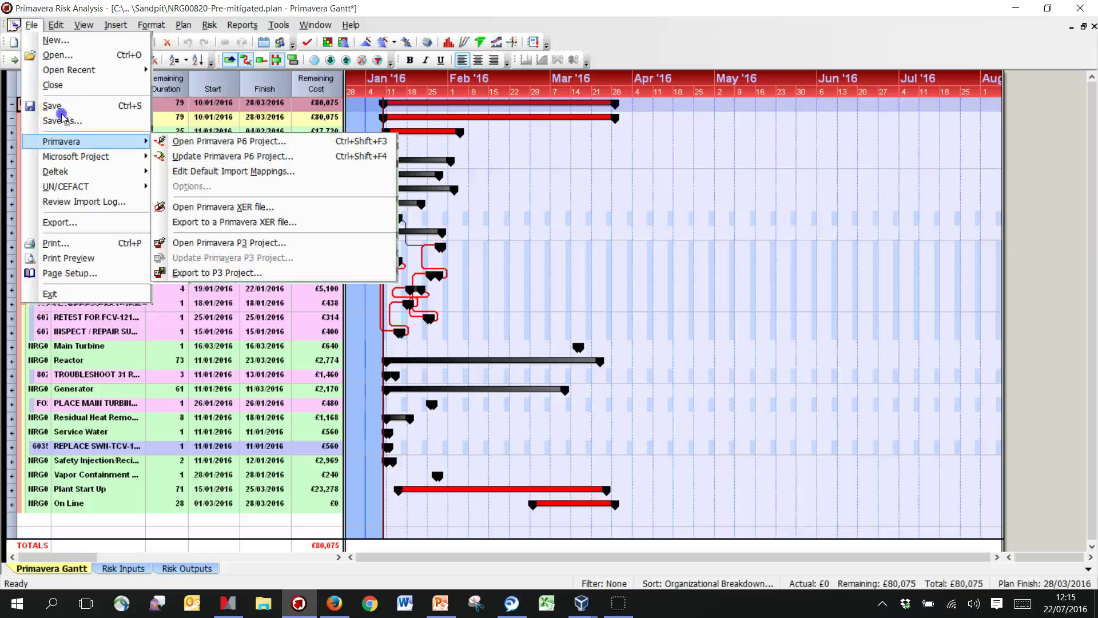
{"action": "left_click", "coordinate": [233, 156]}
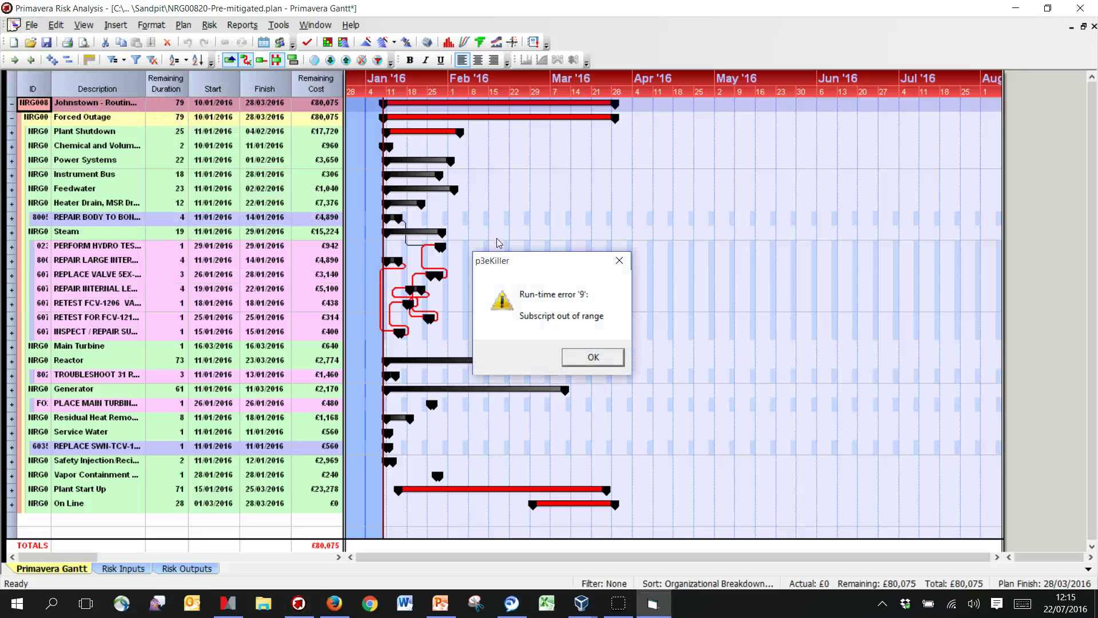
{"action": "left_click", "coordinate": [607, 357]}
{"action": "left_click", "coordinate": [526, 298]}
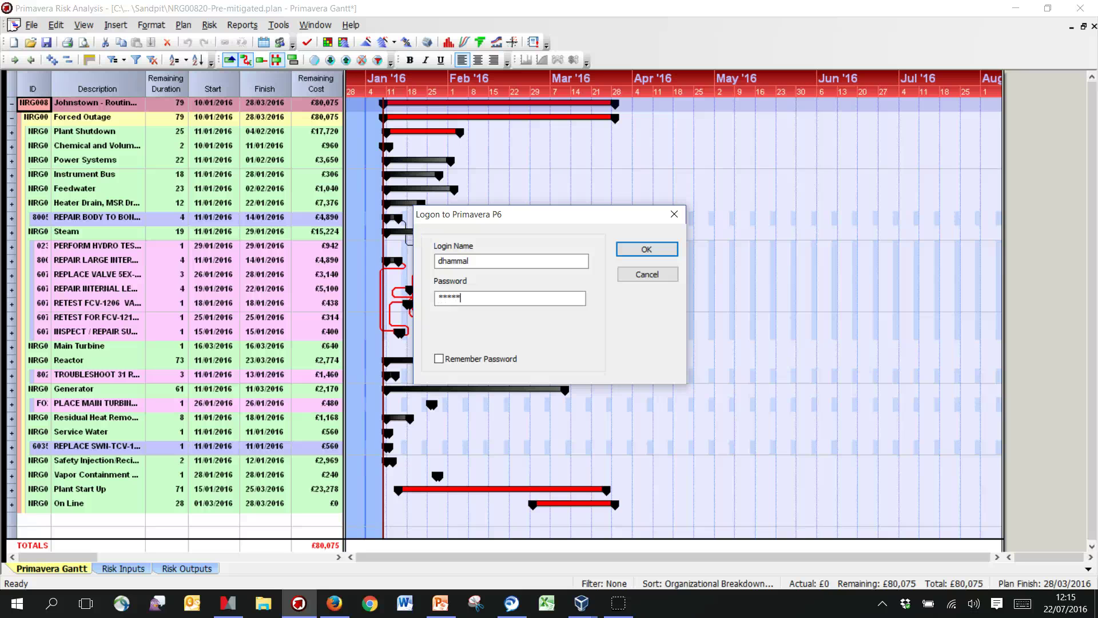
{"action": "key", "text": "Return"}
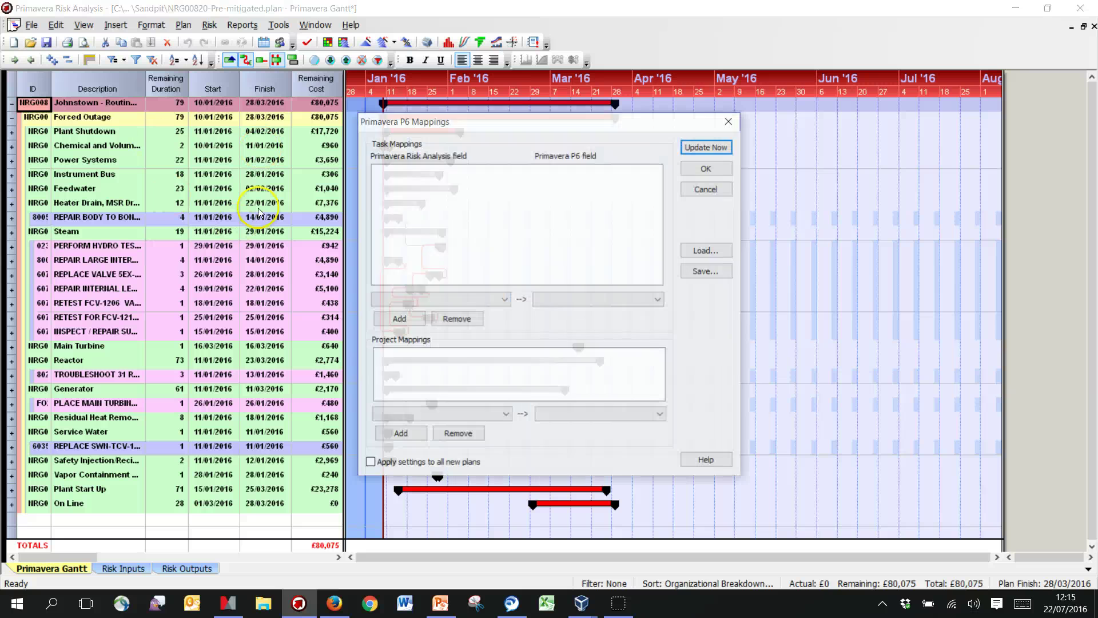
Load the 0) VM Pre-Mitigated P80 mapping and update the Primavera P6 database with it.
{"action": "key", "text": "alt+l"}
{"action": "left_click", "coordinate": [422, 242]}
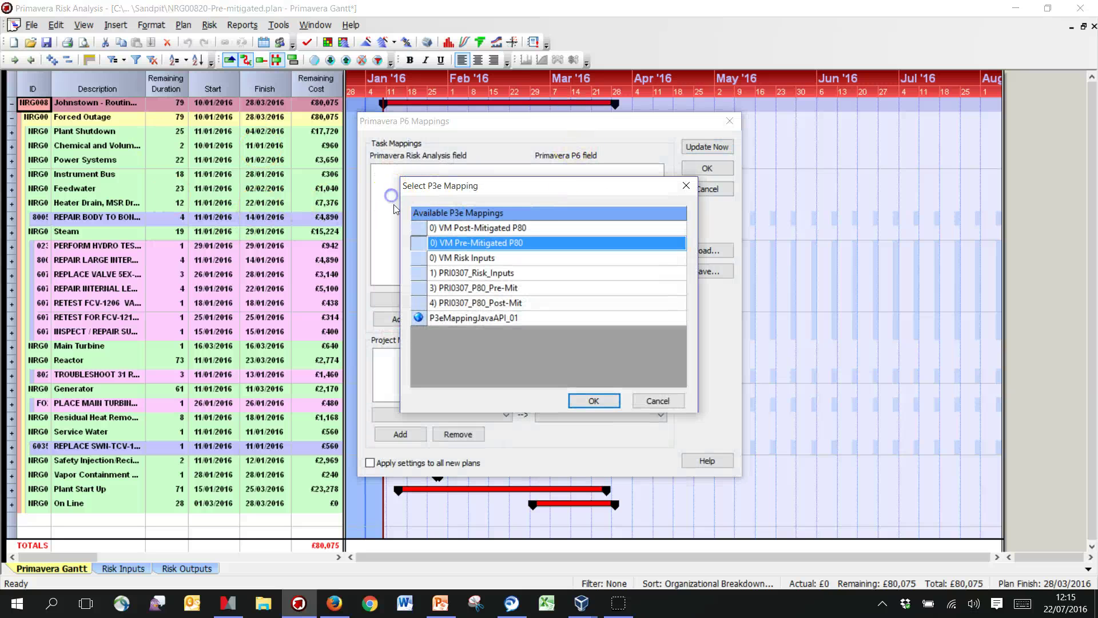
{"action": "key", "text": "Return"}
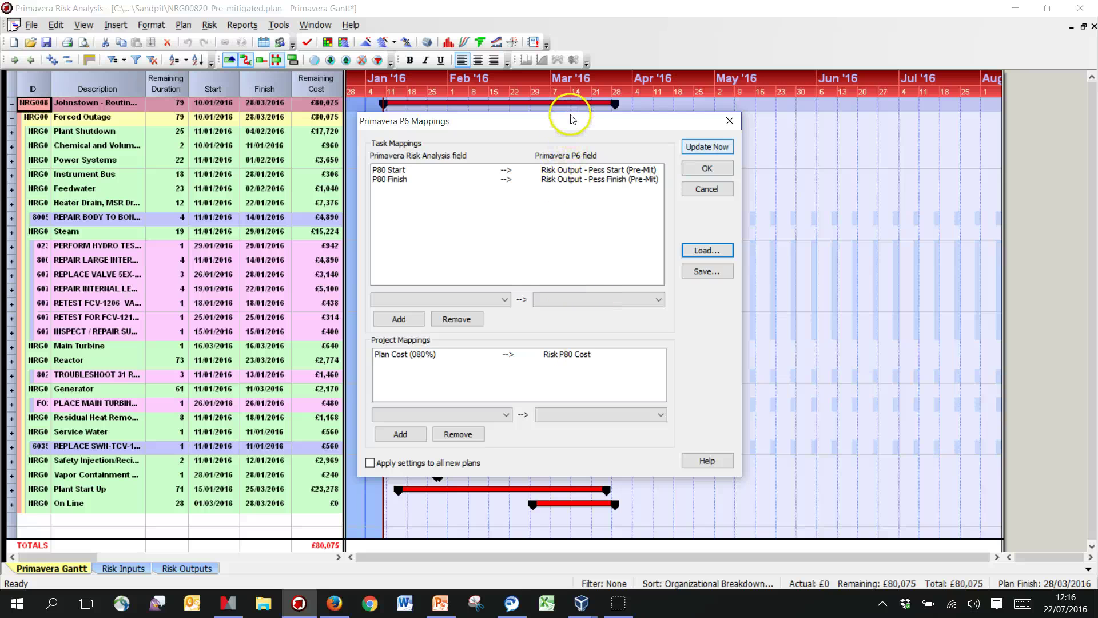
{"action": "key", "text": "Return"}
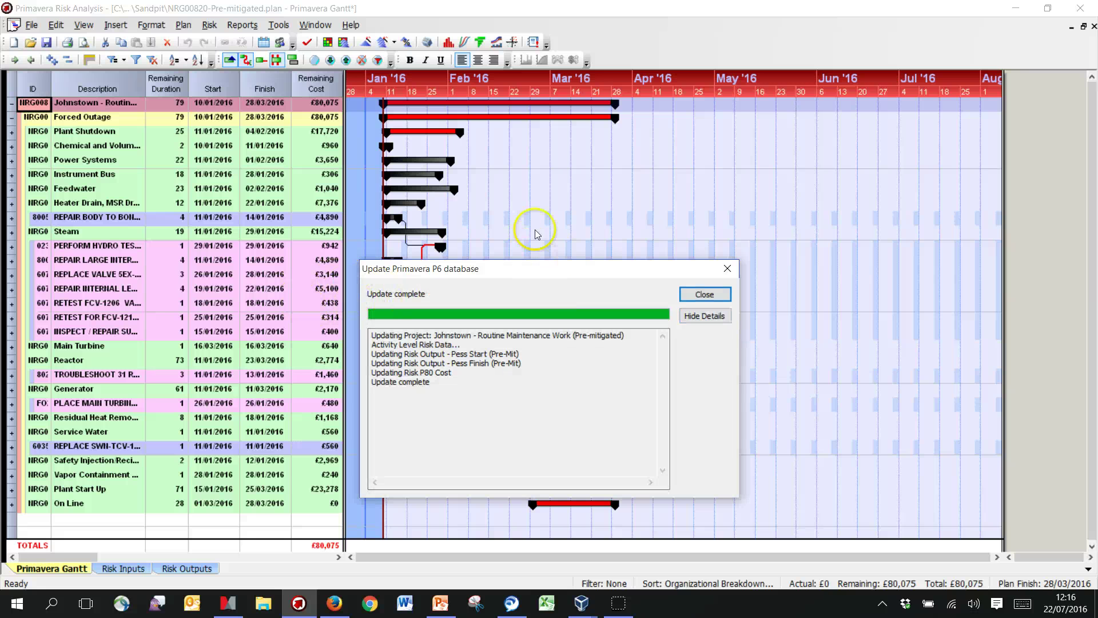
{"action": "key", "text": "Return"}
Switch to Primavera P6 in the browser and show the Enterprise Project Structure in the Quantitative Risk view.
{"action": "left_click", "coordinate": [1018, 7]}
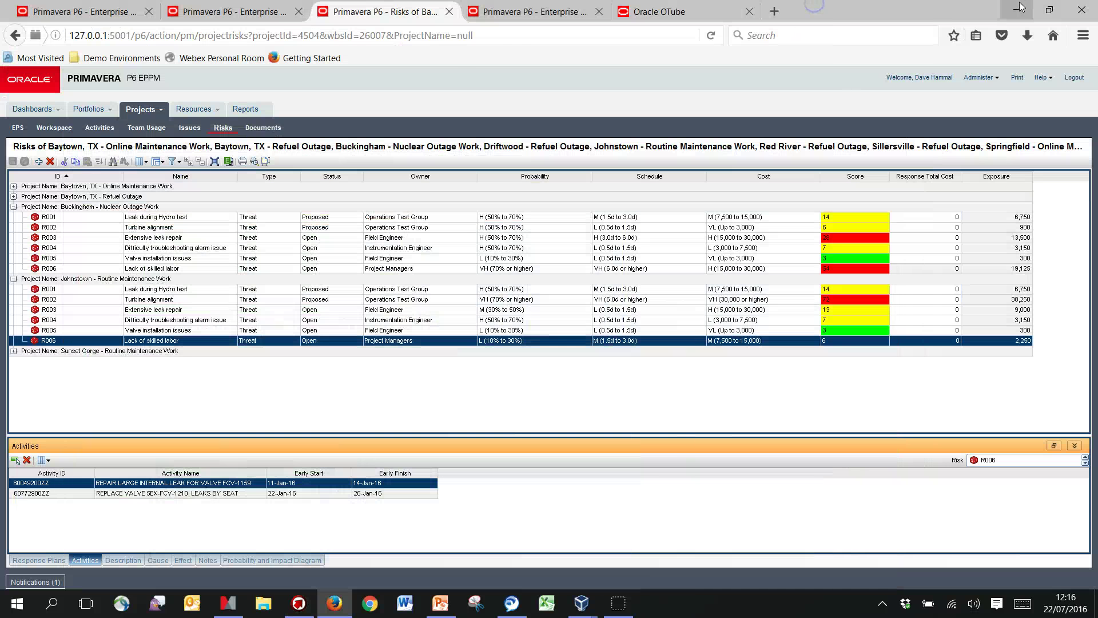
{"action": "left_click", "coordinate": [256, 11]}
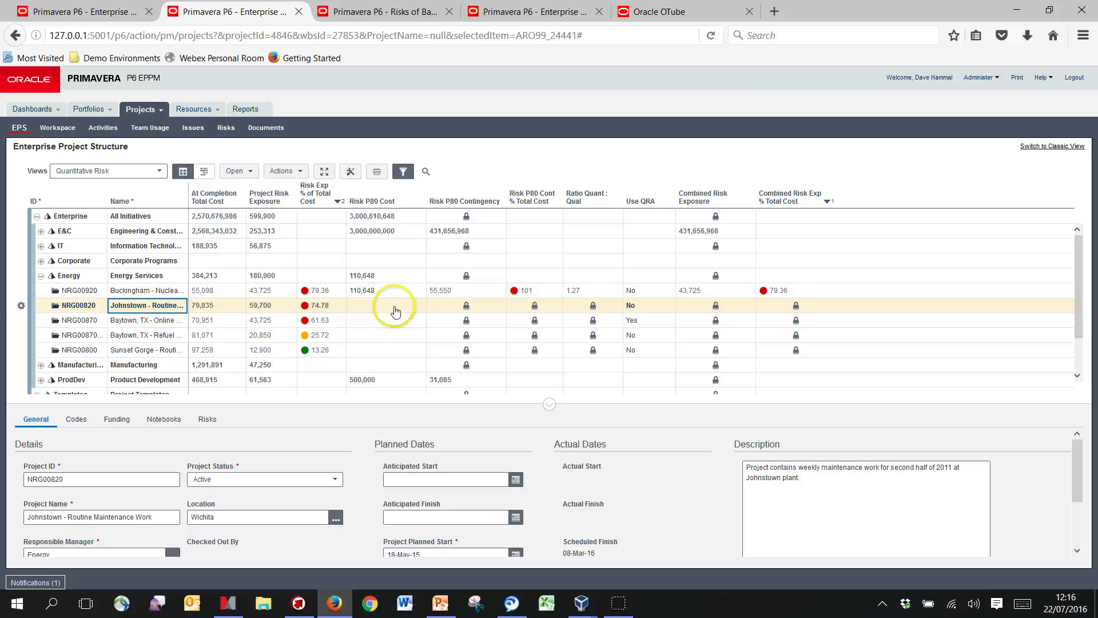
Refresh the Enterprise Project Structure, expand Enterprise and Energy, and select the Johnstown project's row to check its Risk P80 values.
{"action": "left_click", "coordinate": [711, 35]}
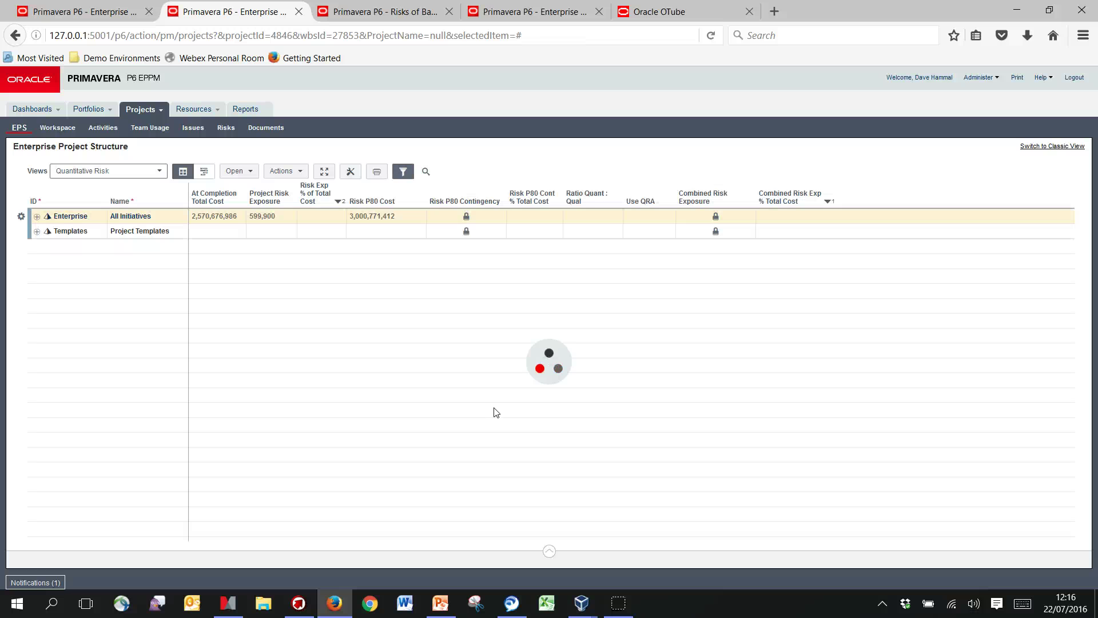
{"action": "left_click", "coordinate": [36, 216]}
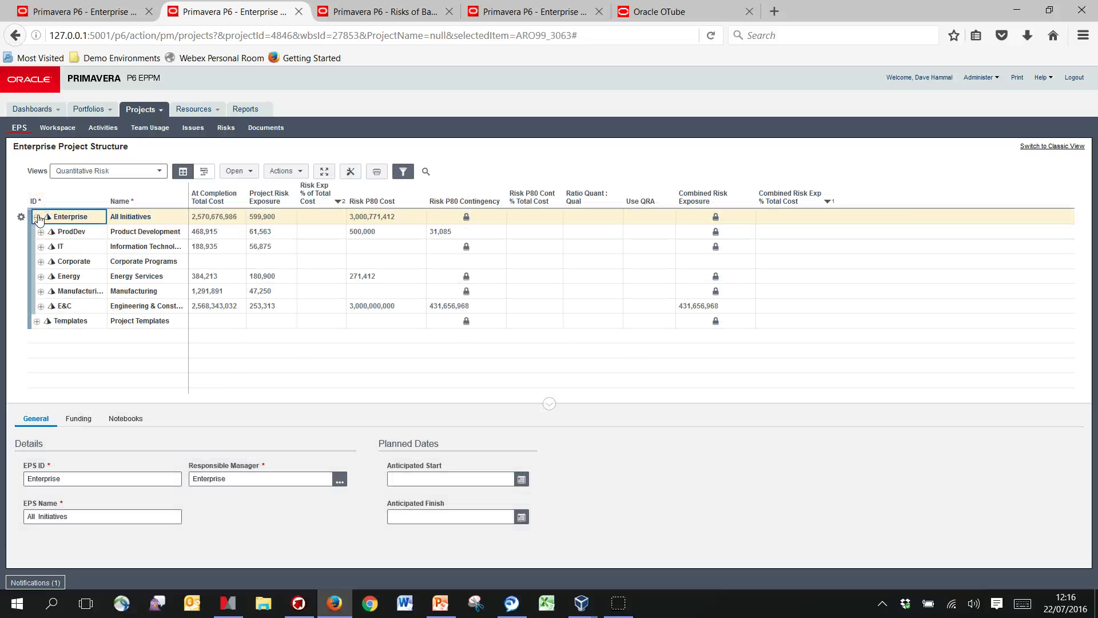
{"action": "left_click", "coordinate": [40, 276]}
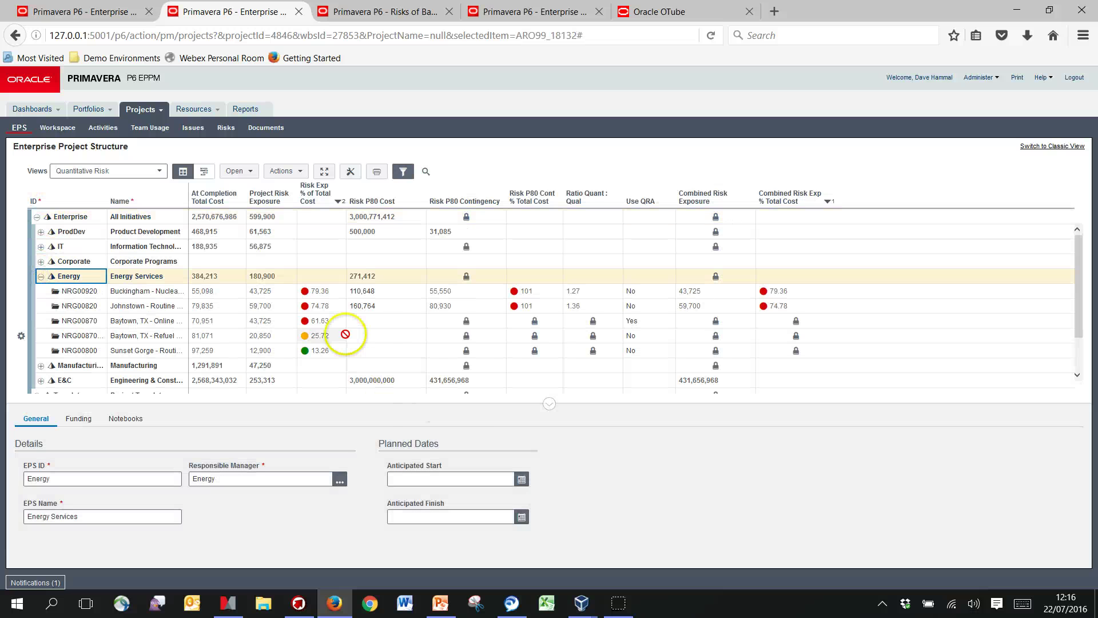
{"action": "left_click", "coordinate": [443, 306]}
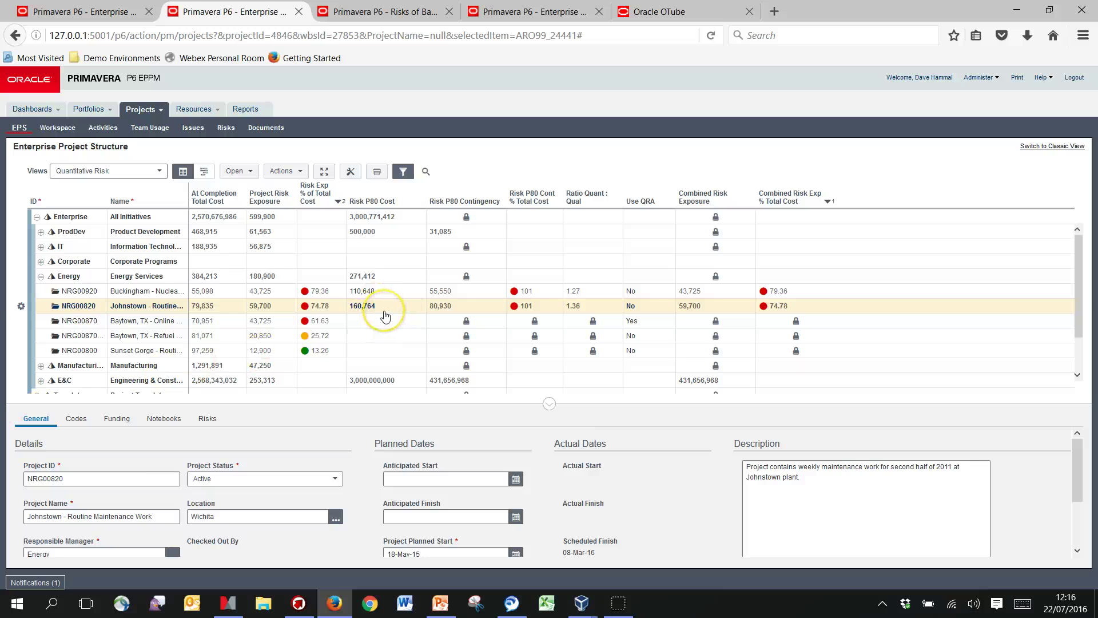
Switch to Primavera Risk Analysis and shrink its window so that the P6 project list stays visible beside it.
{"action": "left_click", "coordinate": [299, 602]}
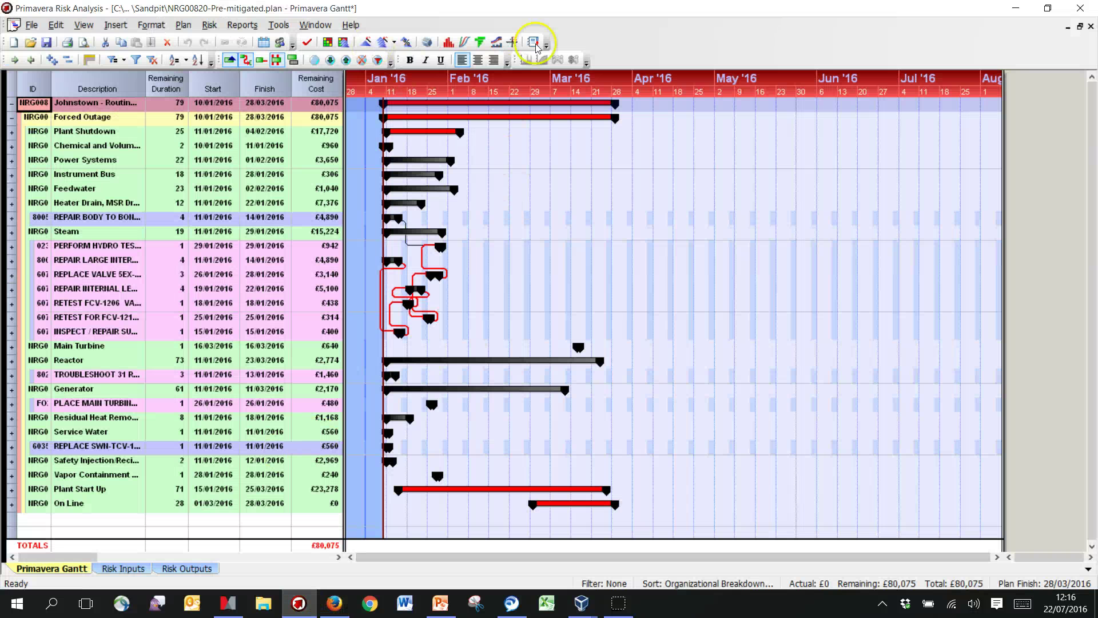
{"action": "left_click", "coordinate": [1048, 8]}
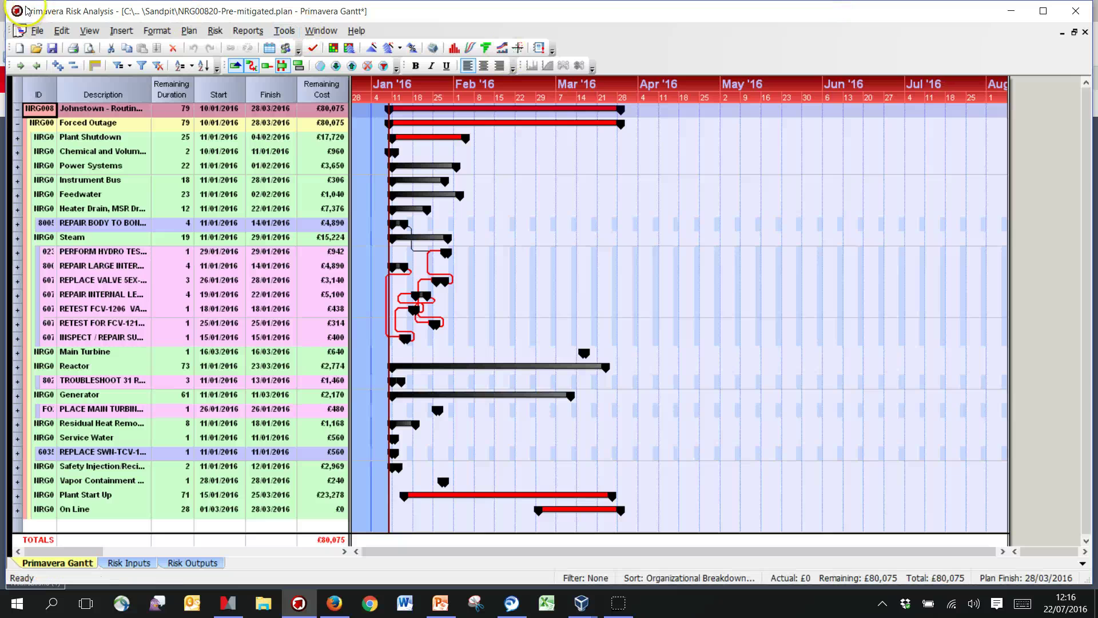
{"action": "left_click_drag", "start_coordinate": [3, 3], "coordinate": [517, 53]}
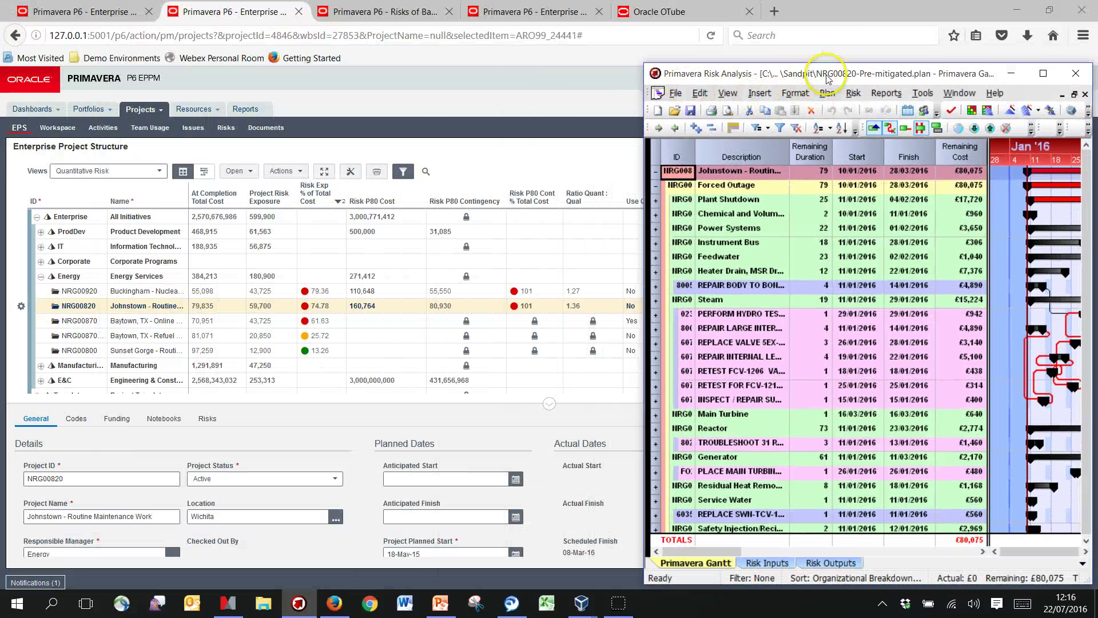
Open the pre-mitigated plan's cost distribution graph and narrow its window to uncover more of the P6 project list.
{"action": "left_click", "coordinate": [886, 92]}
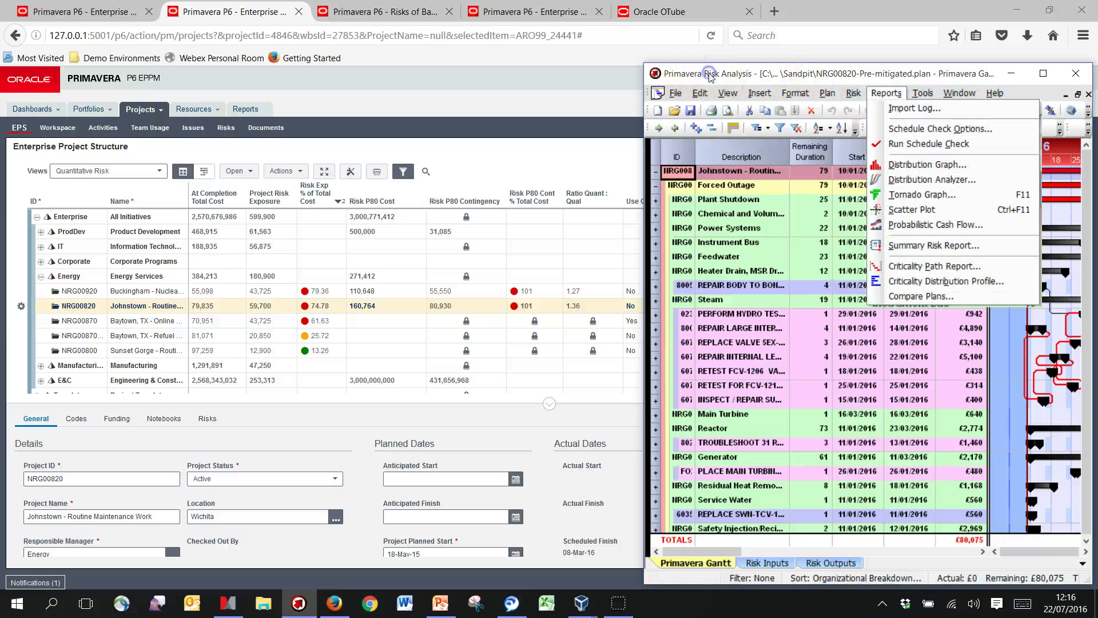
{"action": "key", "text": "Down"}
{"action": "key", "text": "Return"}
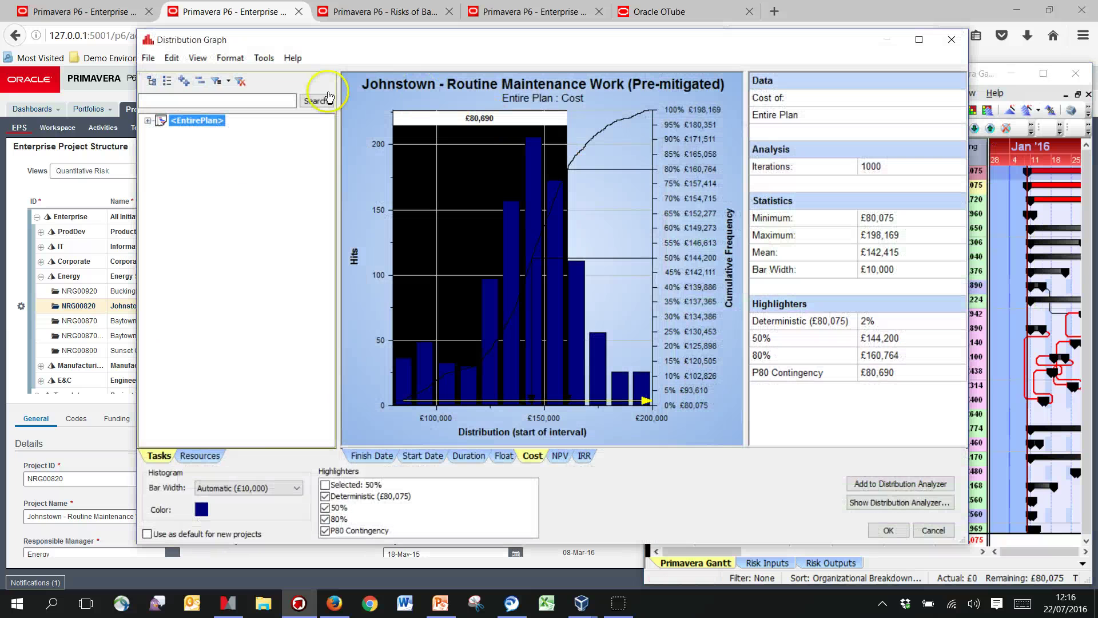
{"action": "left_click_drag", "start_coordinate": [136, 224], "coordinate": [263, 229]}
{"action": "left_click", "coordinate": [300, 194]}
Format the distribution graph's layout to hide the task tree, the controls and every statistic except the highlighters.
{"action": "right_click", "coordinate": [849, 413]}
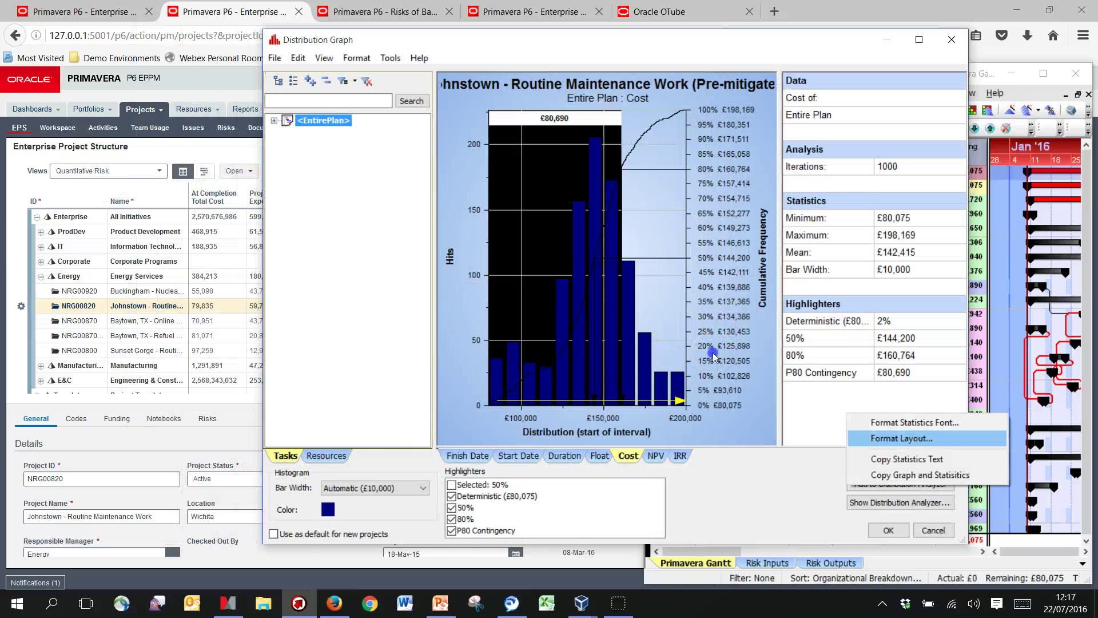
{"action": "left_click", "coordinate": [889, 439]}
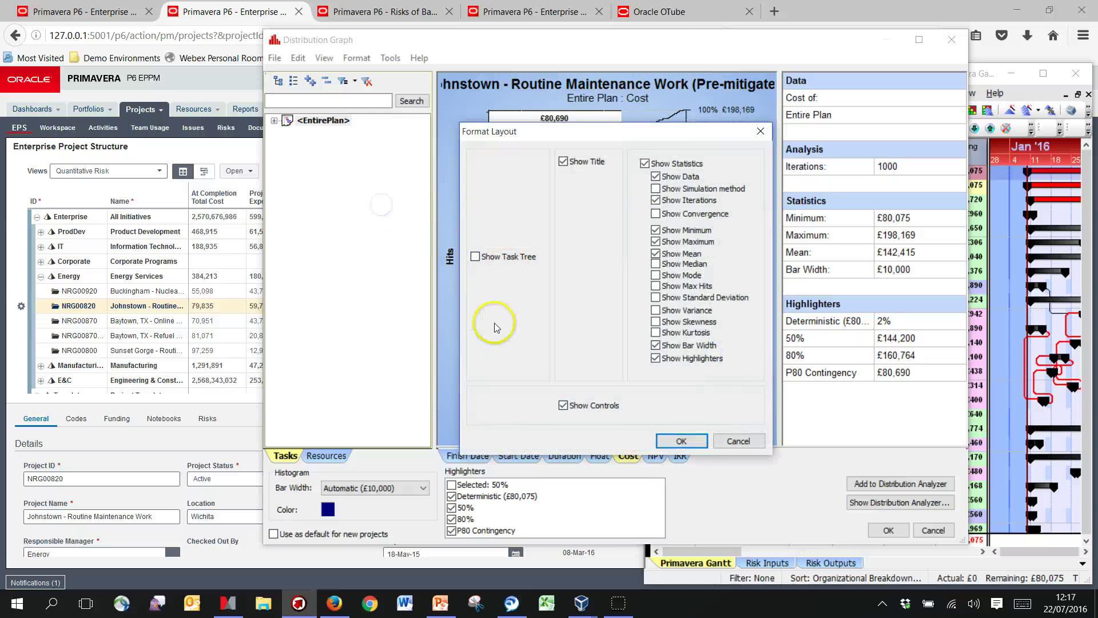
{"action": "left_click", "coordinate": [562, 405]}
{"action": "left_click", "coordinate": [655, 177]}
{"action": "left_click", "coordinate": [655, 201]}
{"action": "left_click", "coordinate": [655, 230]}
{"action": "key", "text": "alt+e"}
{"action": "key", "text": "alt+b"}
{"action": "key", "text": "Return"}
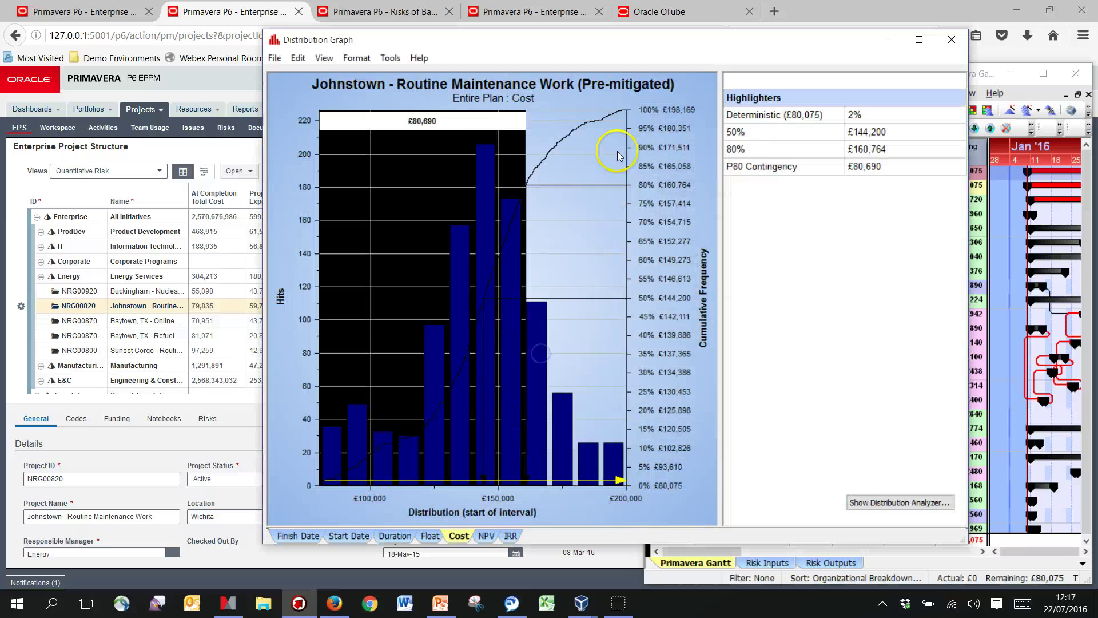
Compare the graph's 80% cost and P80 Contingency with the Johnstown row in P6, and close the graph without saving changes.
{"action": "left_click", "coordinate": [578, 42]}
{"action": "left_click", "coordinate": [571, 43]}
{"action": "left_click_drag", "start_coordinate": [466, 40], "coordinate": [615, 45]}
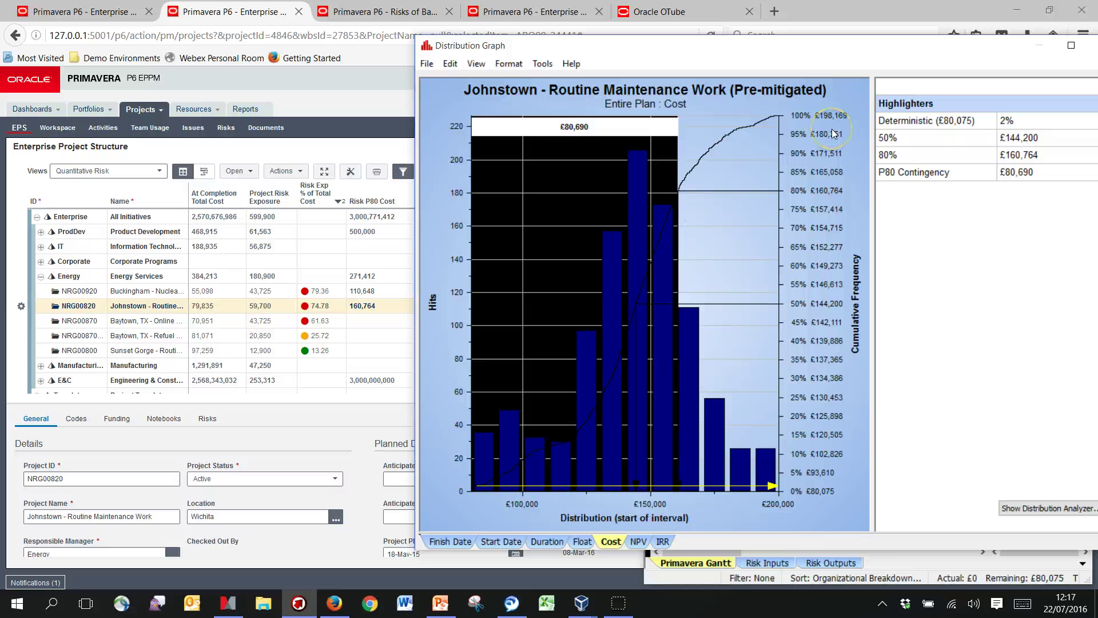
{"action": "left_click_drag", "start_coordinate": [494, 43], "coordinate": [558, 57]}
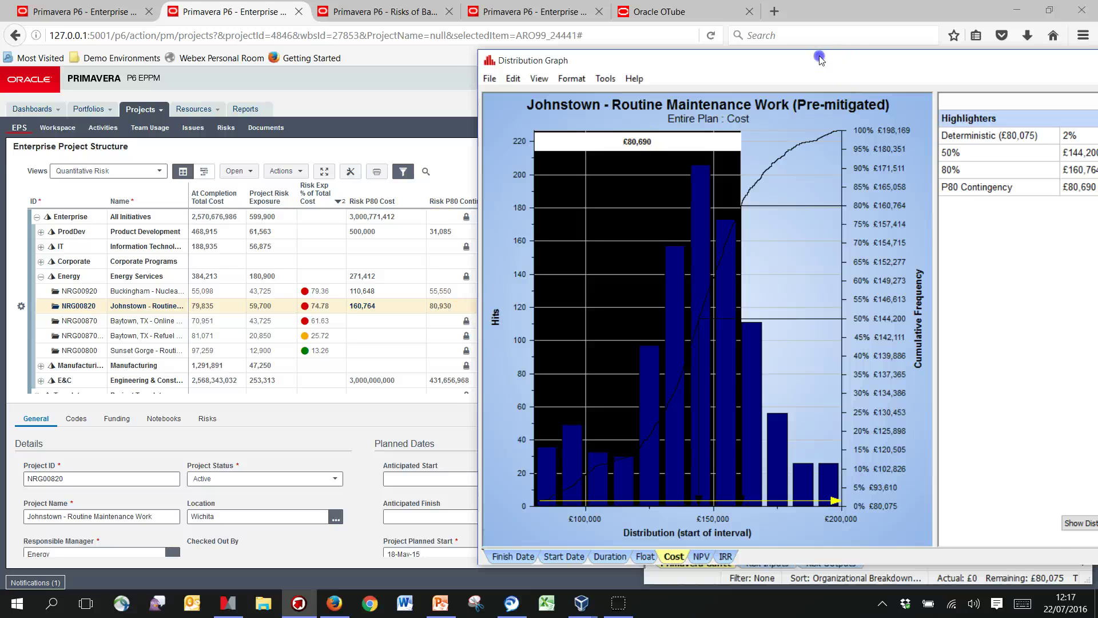
{"action": "left_click_drag", "start_coordinate": [842, 56], "coordinate": [725, 60]}
{"action": "left_click", "coordinate": [1051, 65]}
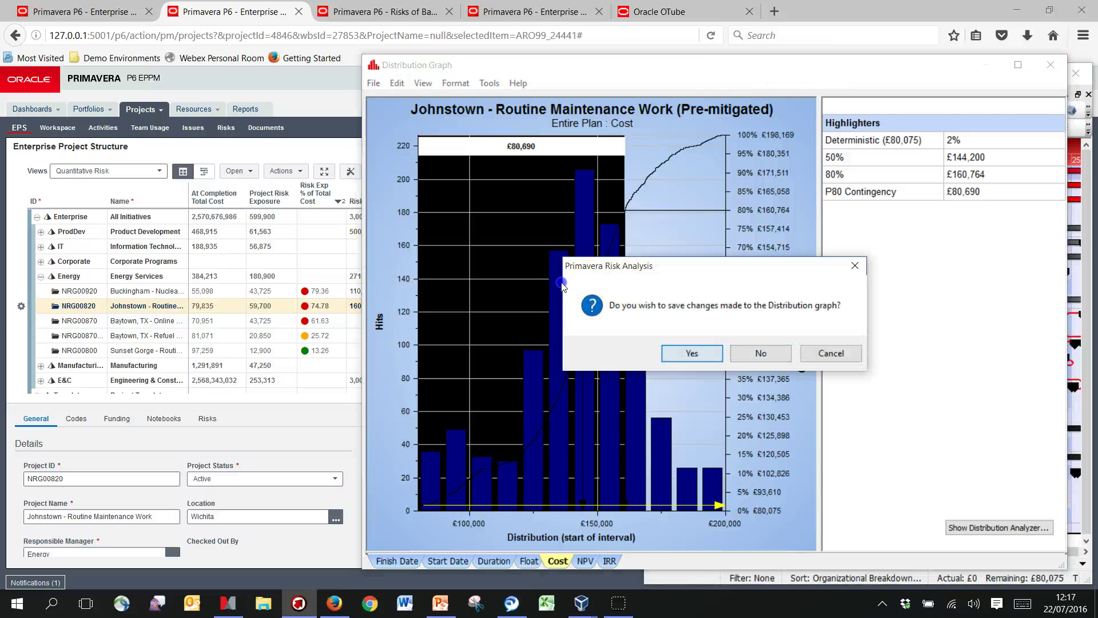
{"action": "left_click", "coordinate": [761, 353]}
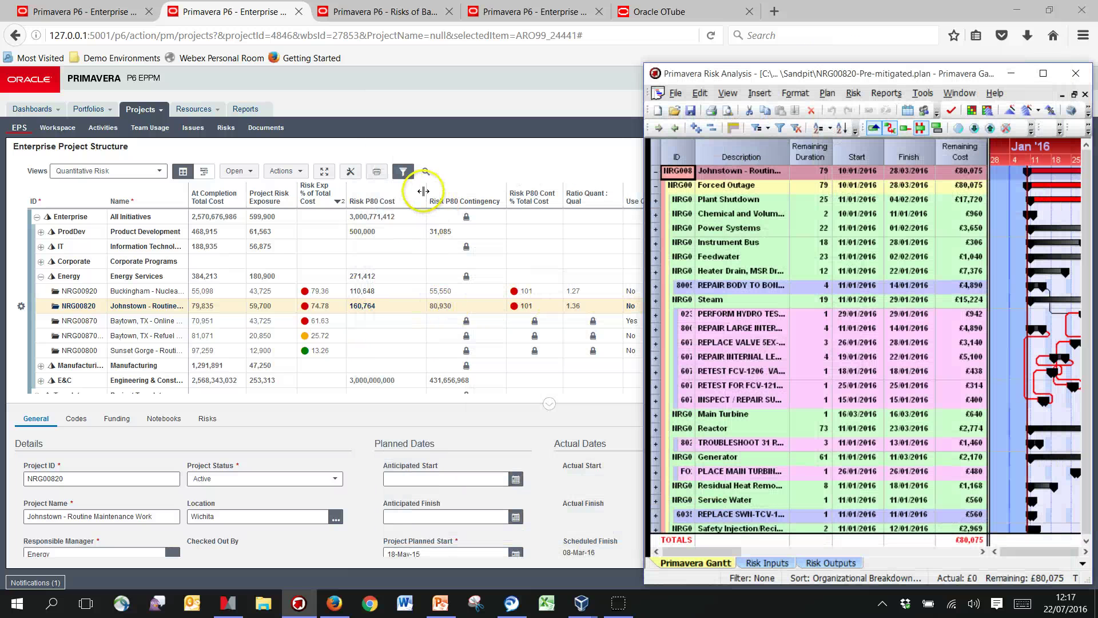
Return to Primavera P6, set the Johnstown project's Use QRA code to Yes, and save the change.
{"action": "left_click", "coordinate": [1011, 73]}
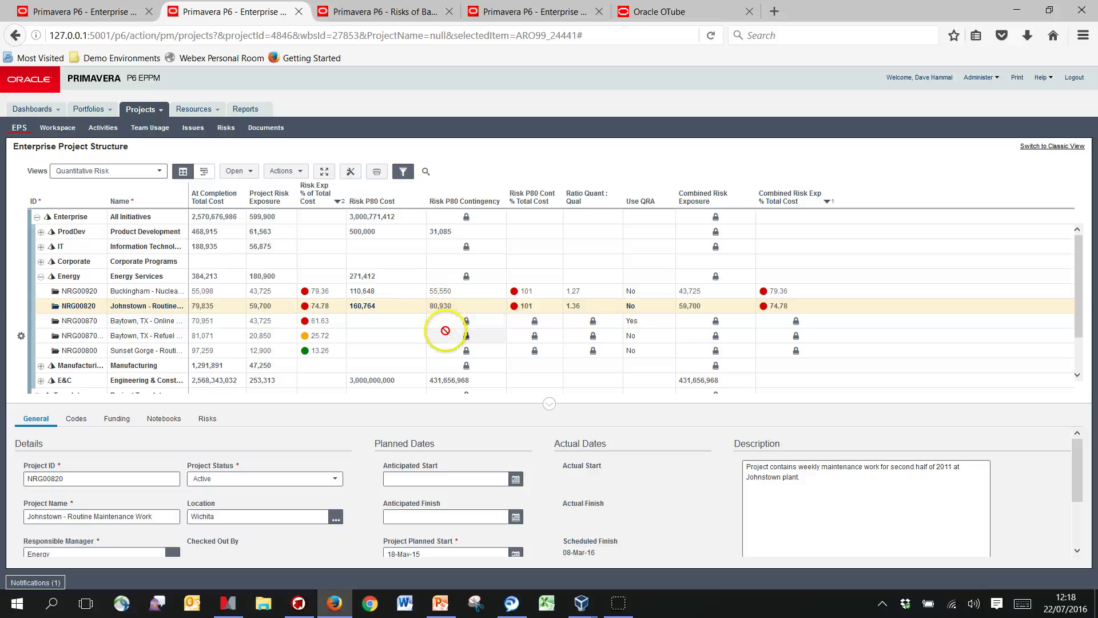
{"action": "left_click", "coordinate": [667, 309]}
{"action": "left_click", "coordinate": [668, 309]}
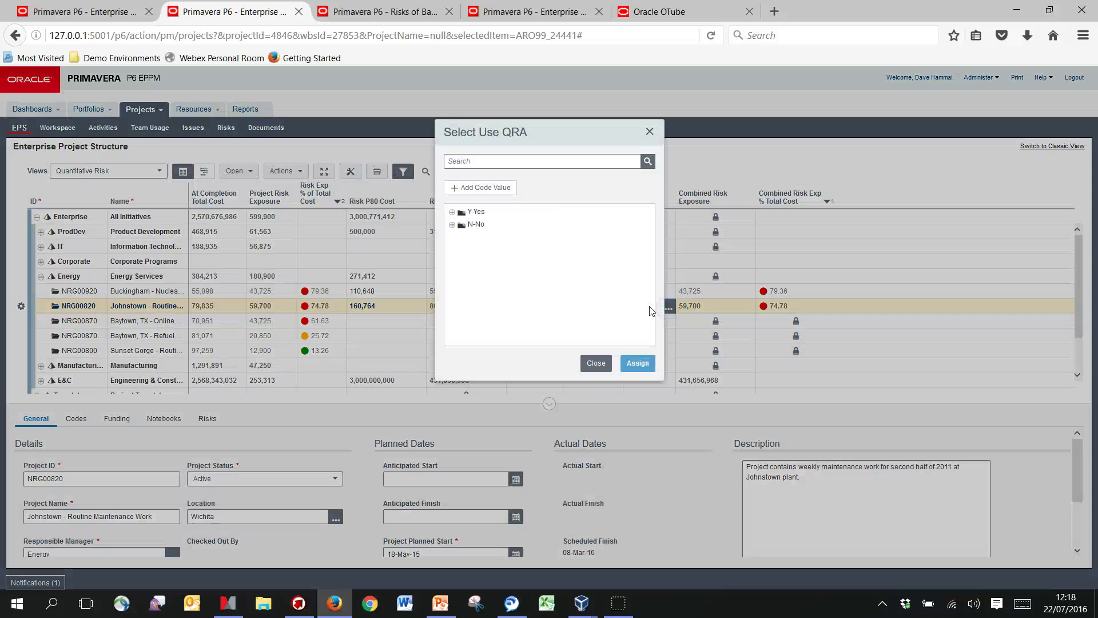
{"action": "left_click", "coordinate": [474, 212]}
{"action": "left_click", "coordinate": [636, 363]}
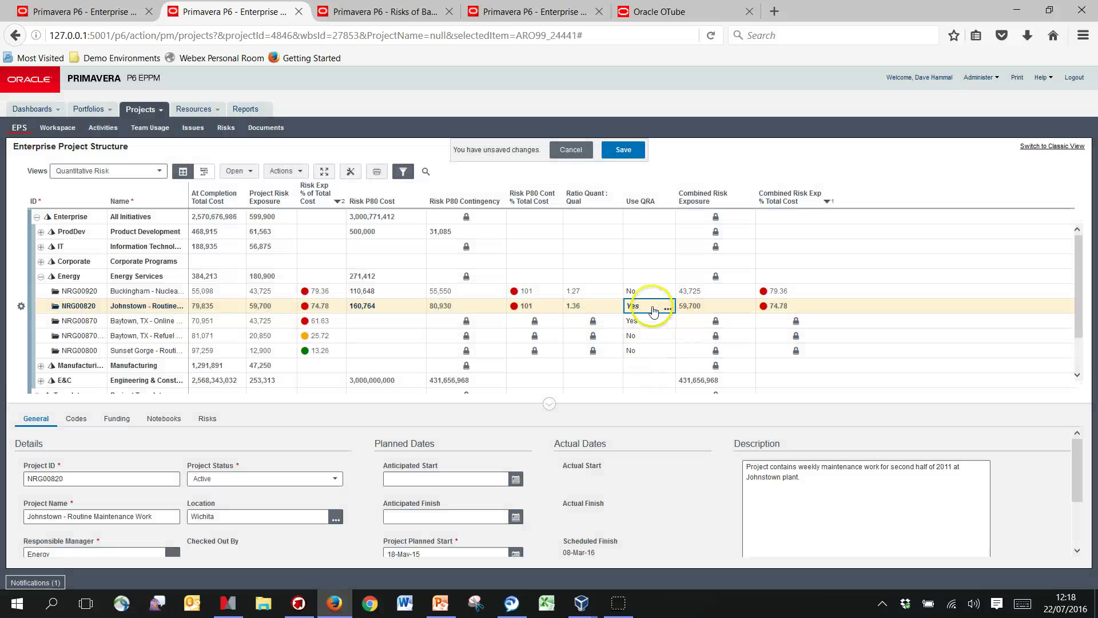
{"action": "left_click", "coordinate": [625, 151]}
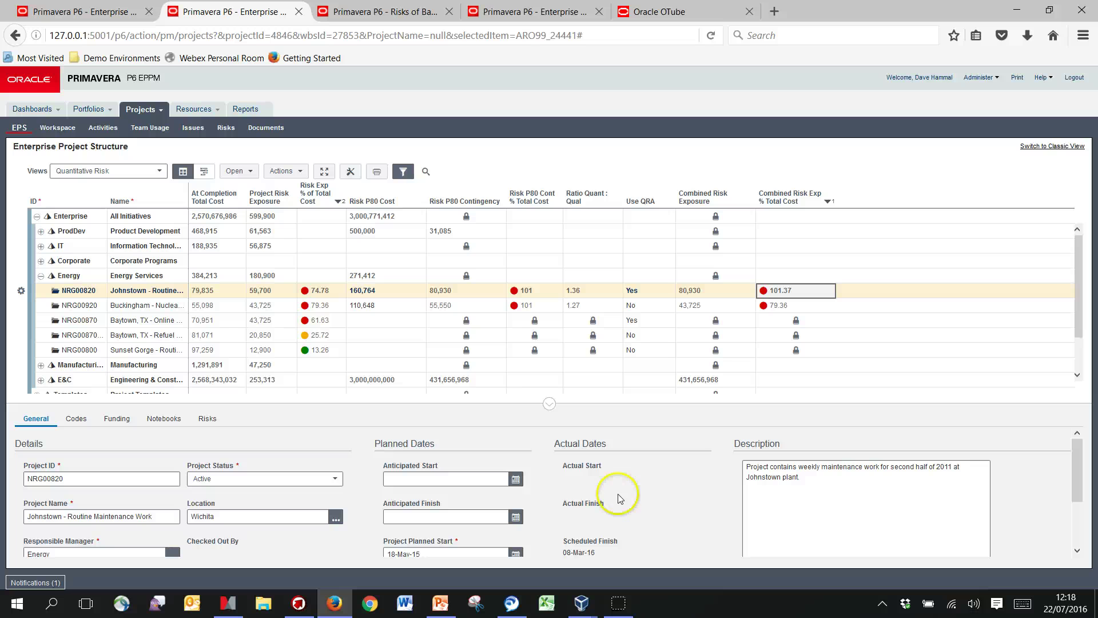
{"action": "mouse_move", "coordinate": [618, 605]}
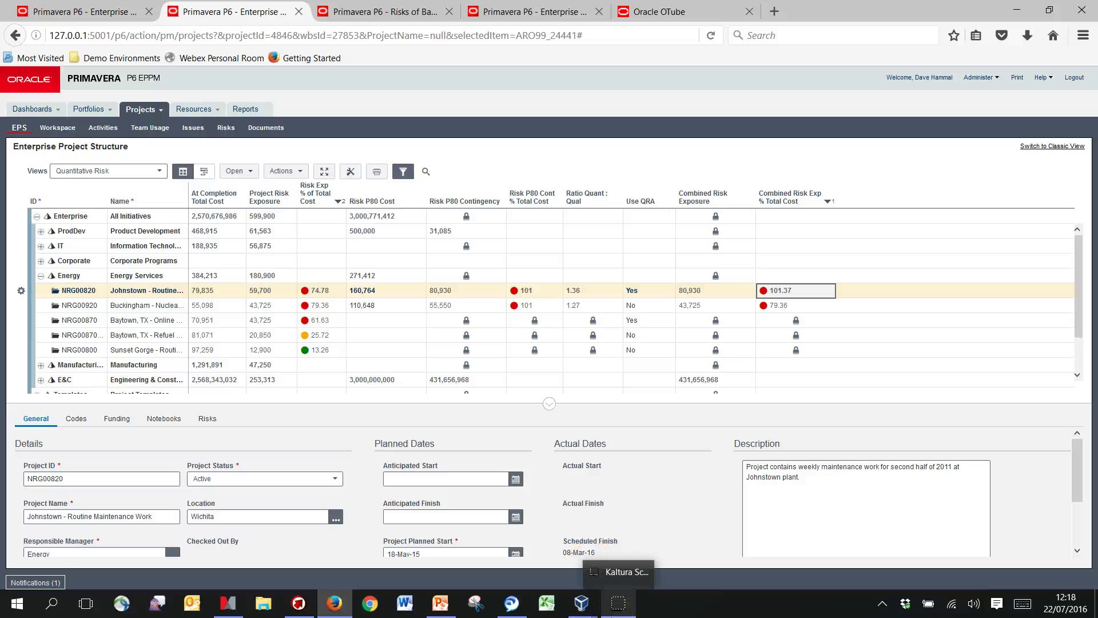